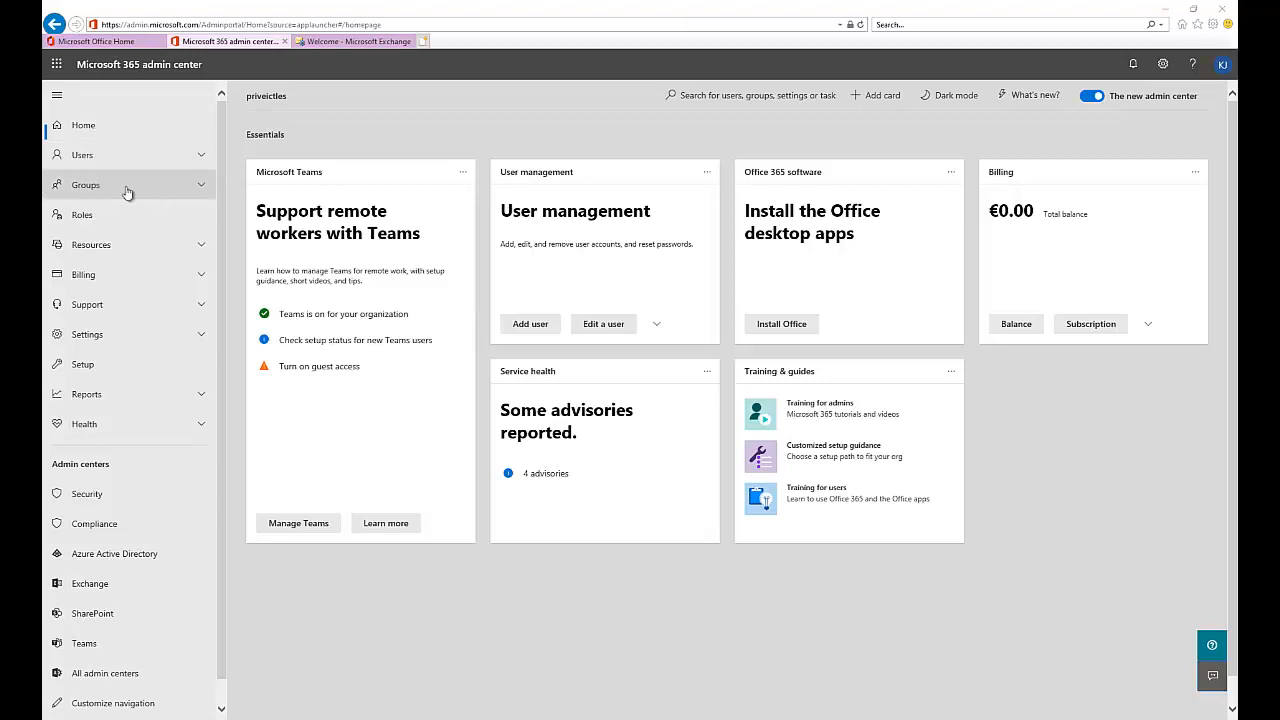
- Go from Office home back to the admin center and open Groups > Groups
left_click(124, 41)
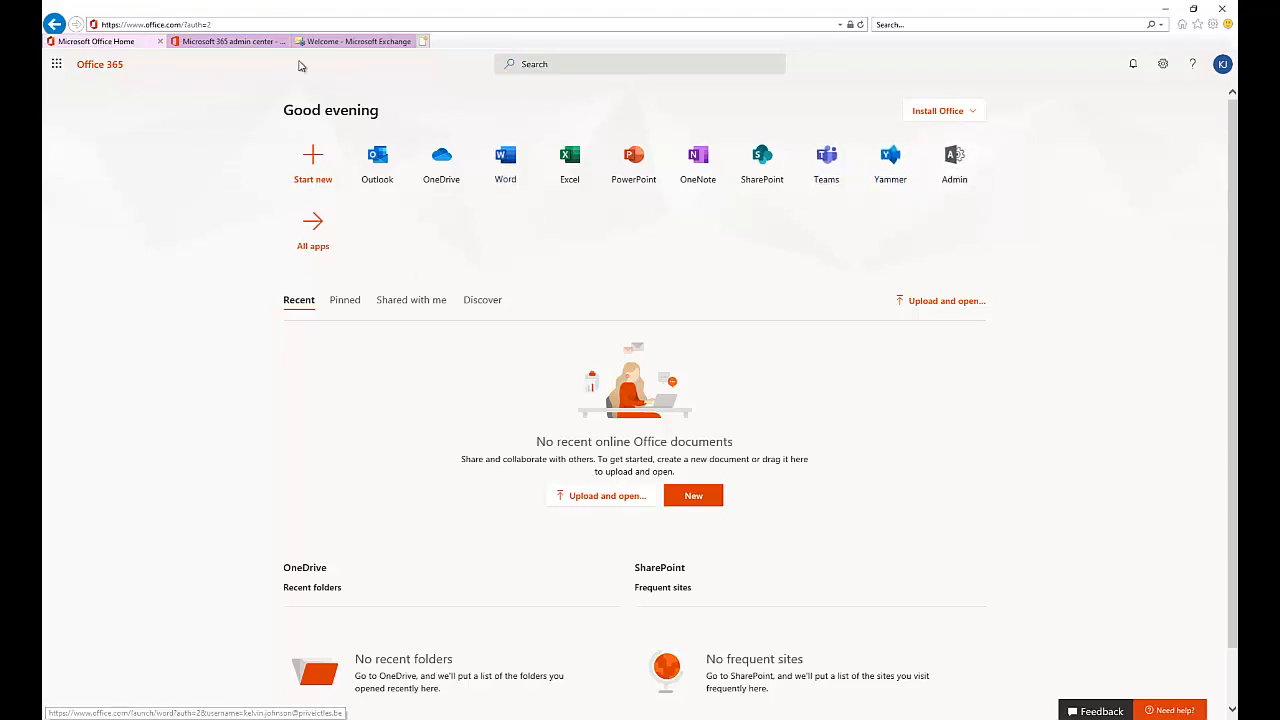
left_click(241, 46)
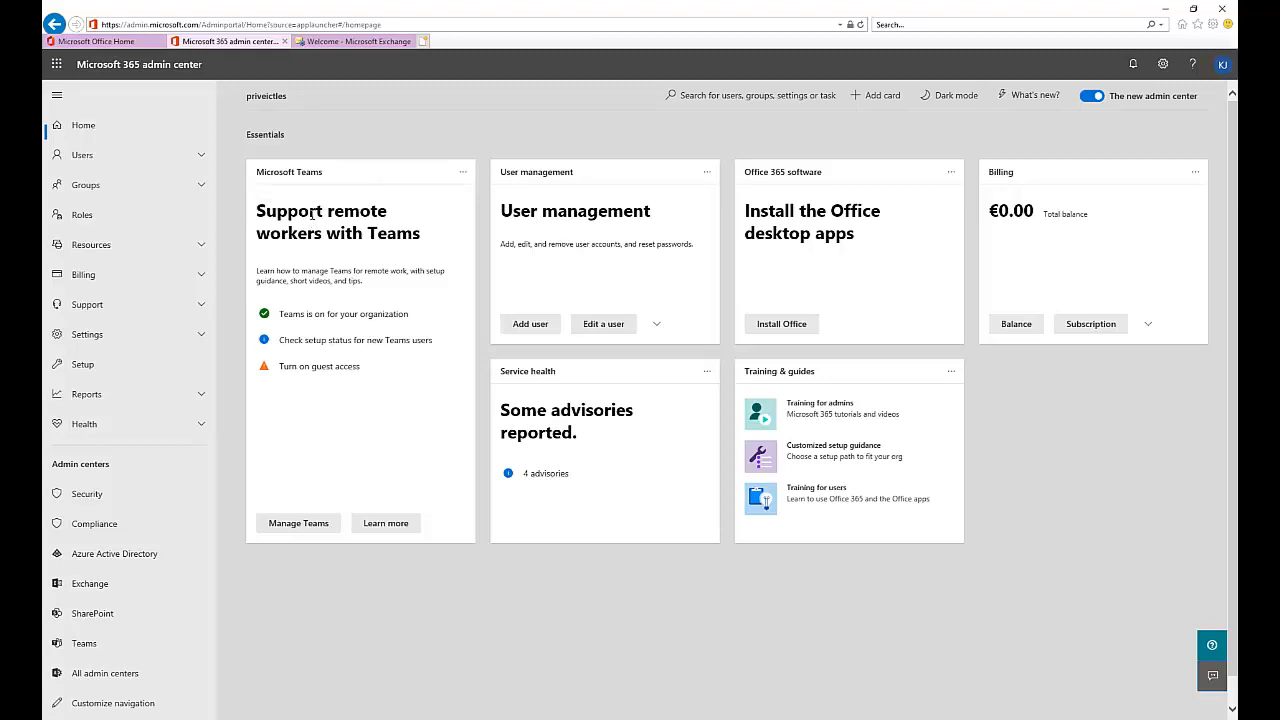
left_click(197, 190)
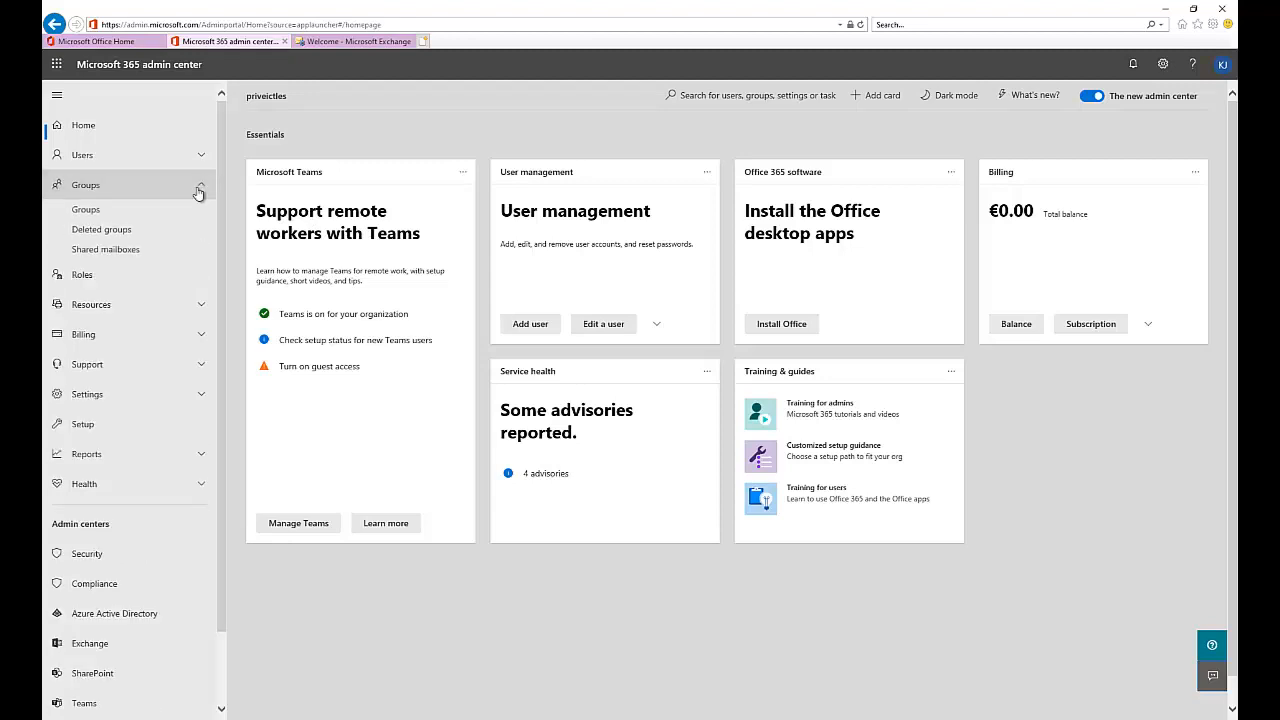
left_click(100, 213)
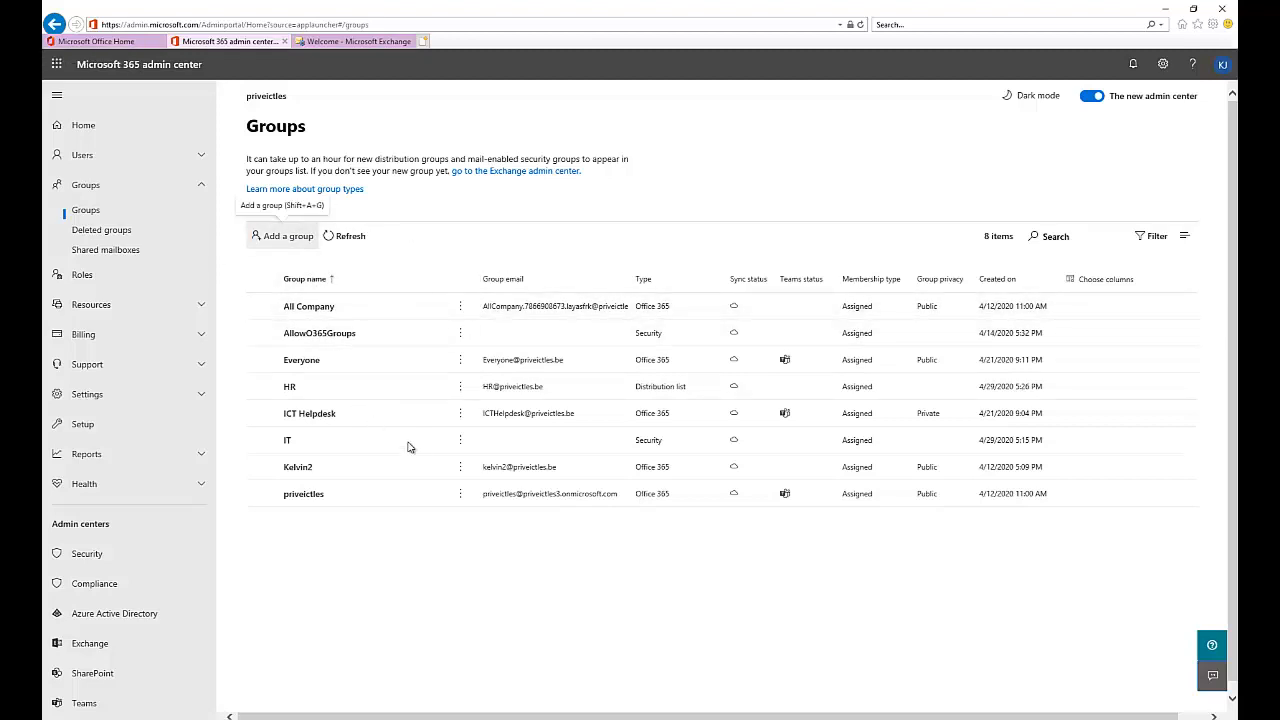
- Open the Add a group wizard with the Shift+A+G shortcut
key("shift+a+g")
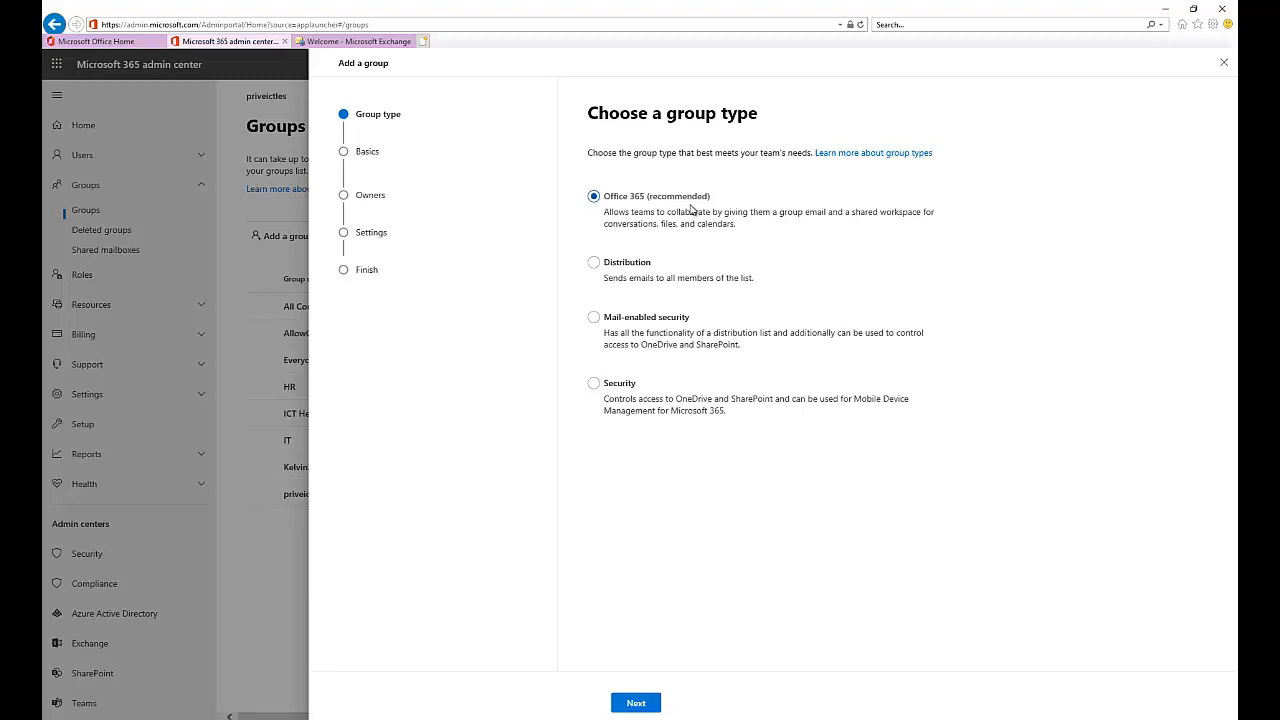
- Select Distribution on the wizard's Choose a group type step
left_click(609, 275)
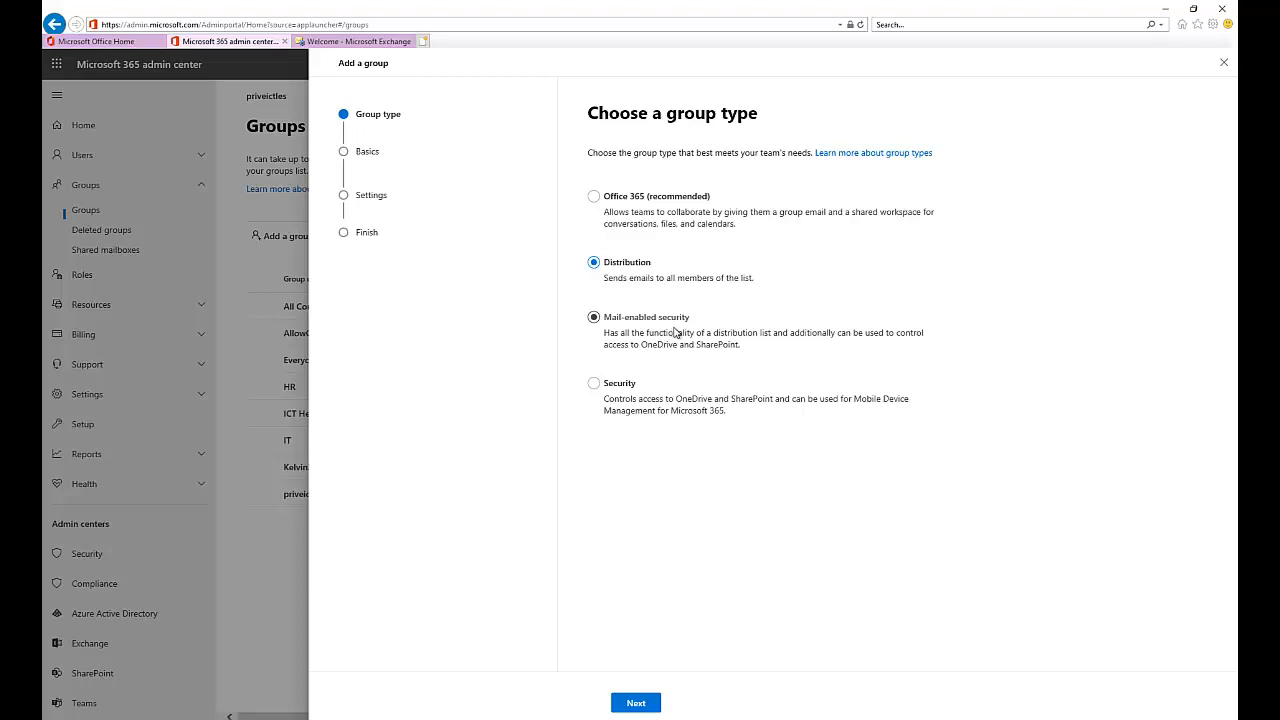
- Keep the Distribution type and advance to the name and description step
left_click(603, 408)
left_click(637, 704)
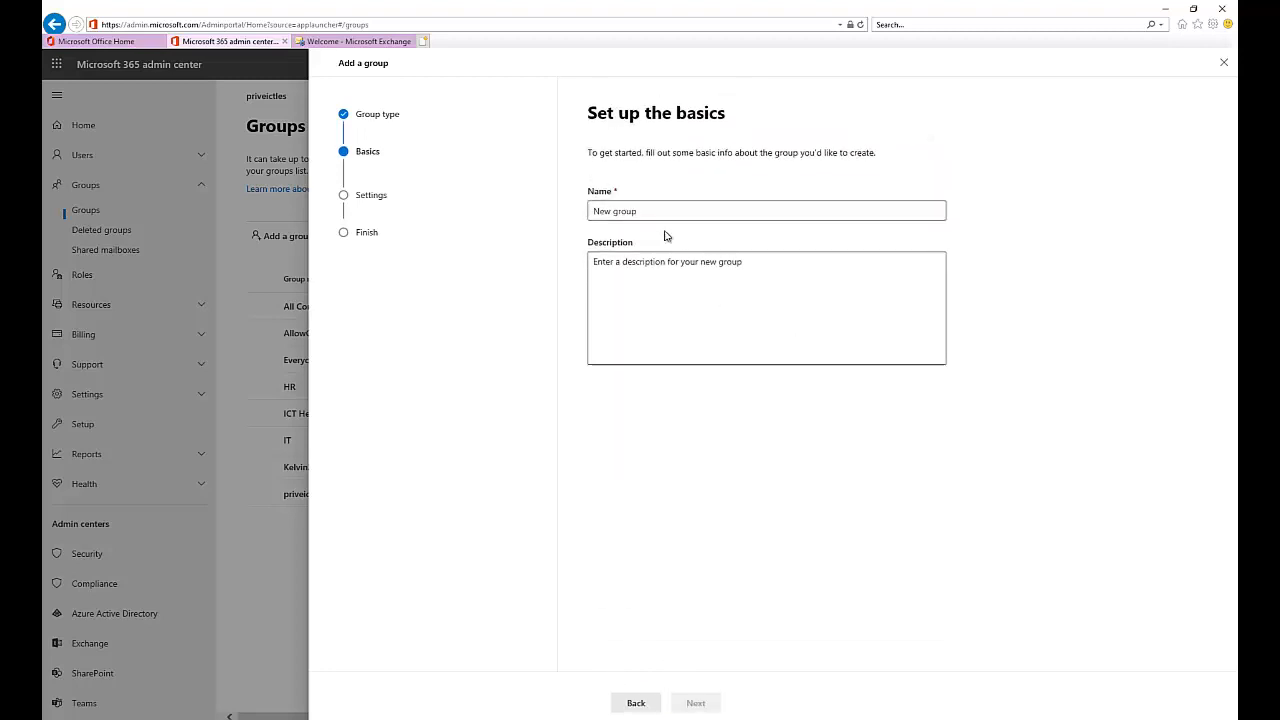
- Name the group ICT with description 'ICT Members' and continue to Edit settings
left_click(666, 212)
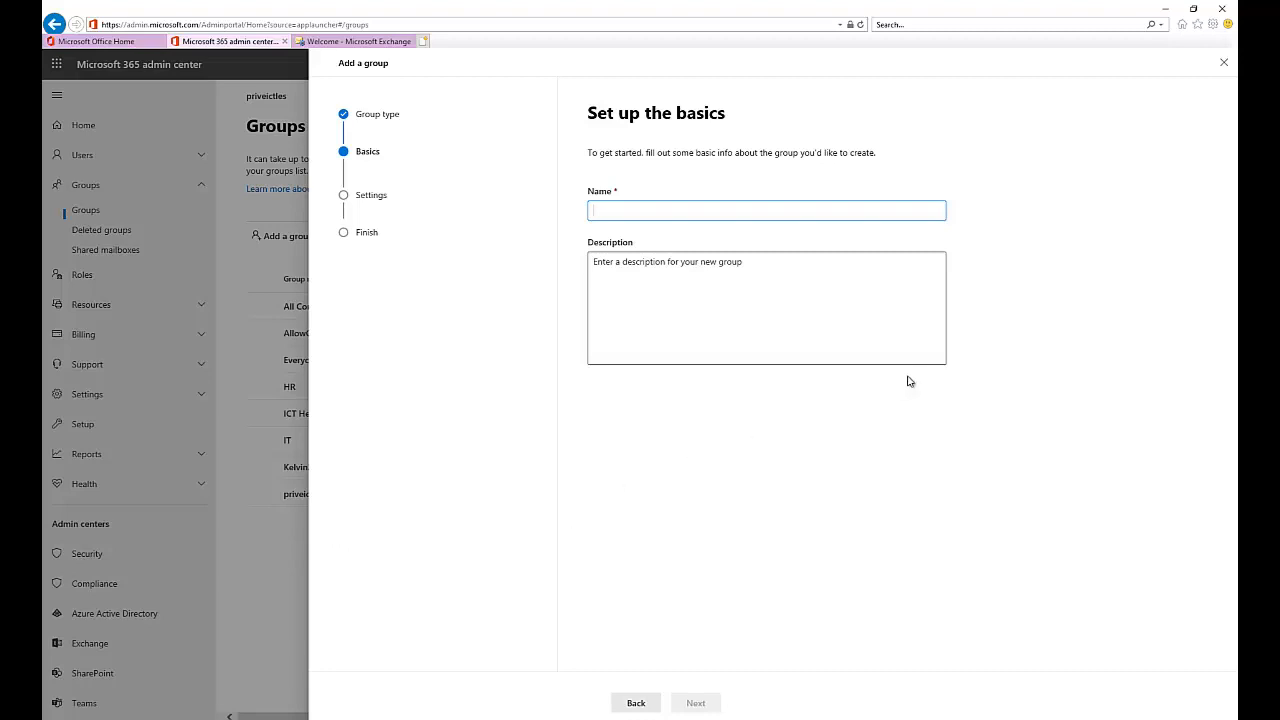
type("IT M")
key("BackSpace")
type("ICT")
left_click(685, 298)
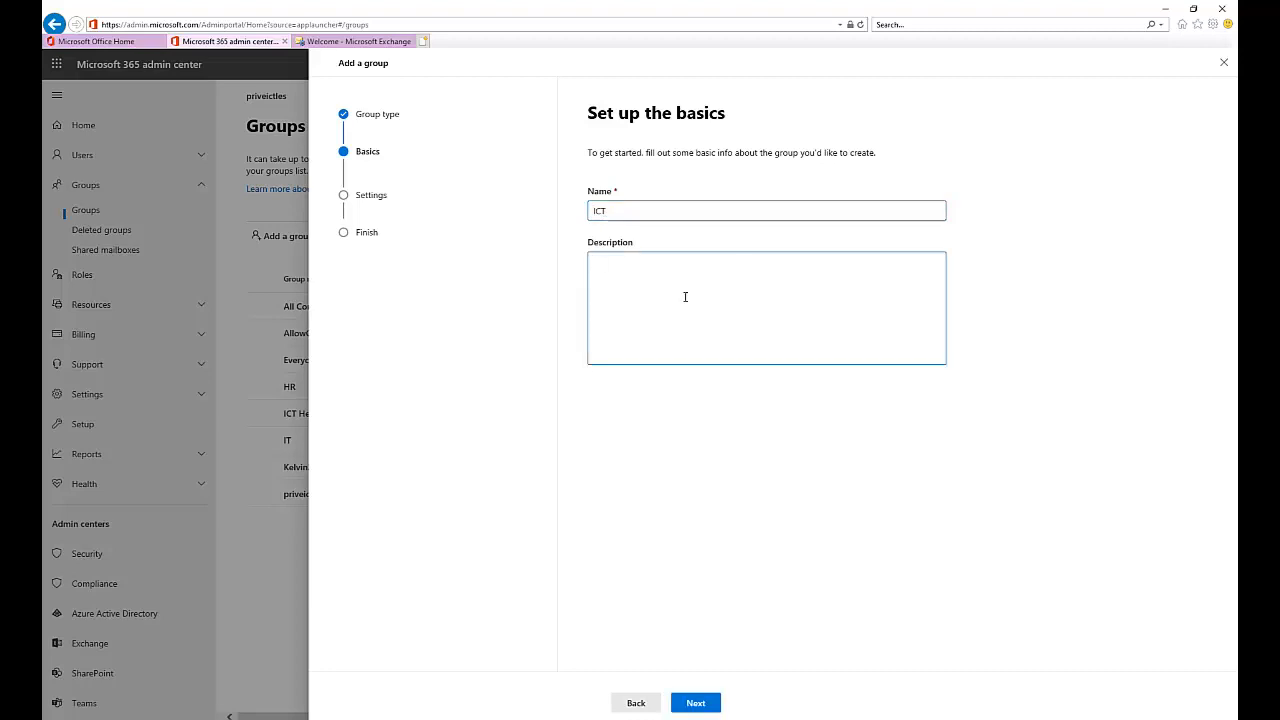
type("ICT Me")
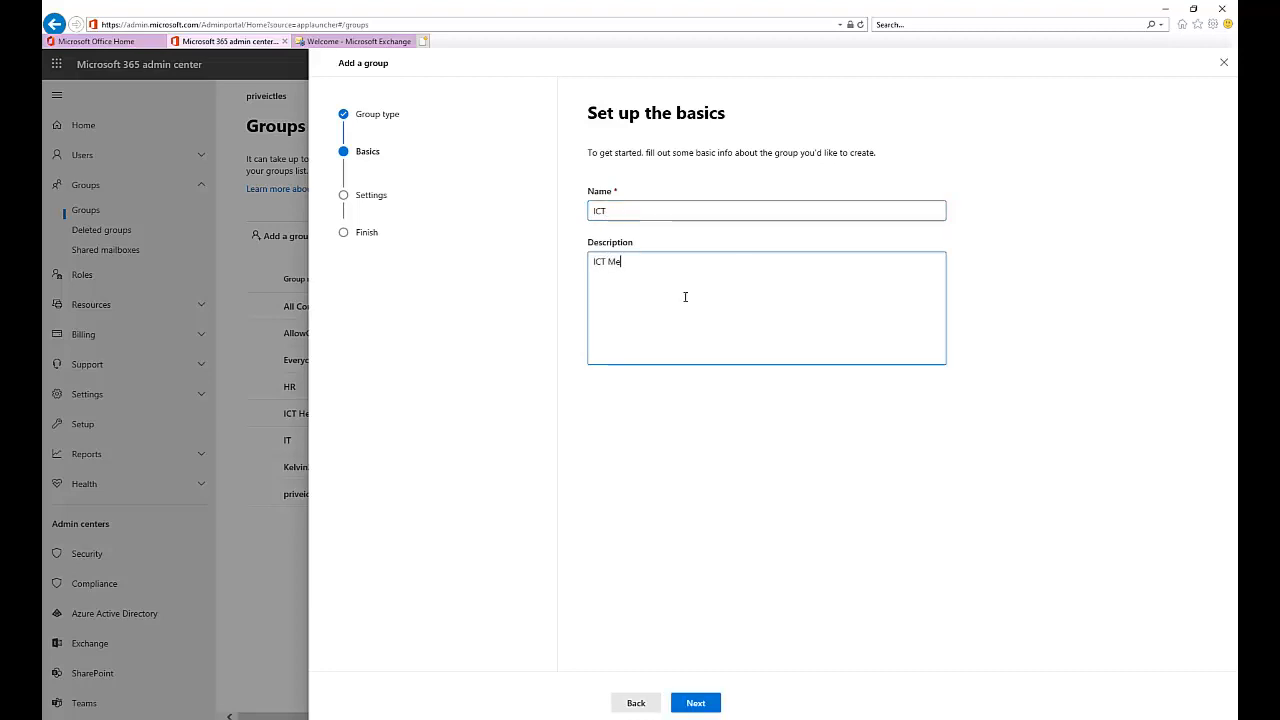
type("mbers")
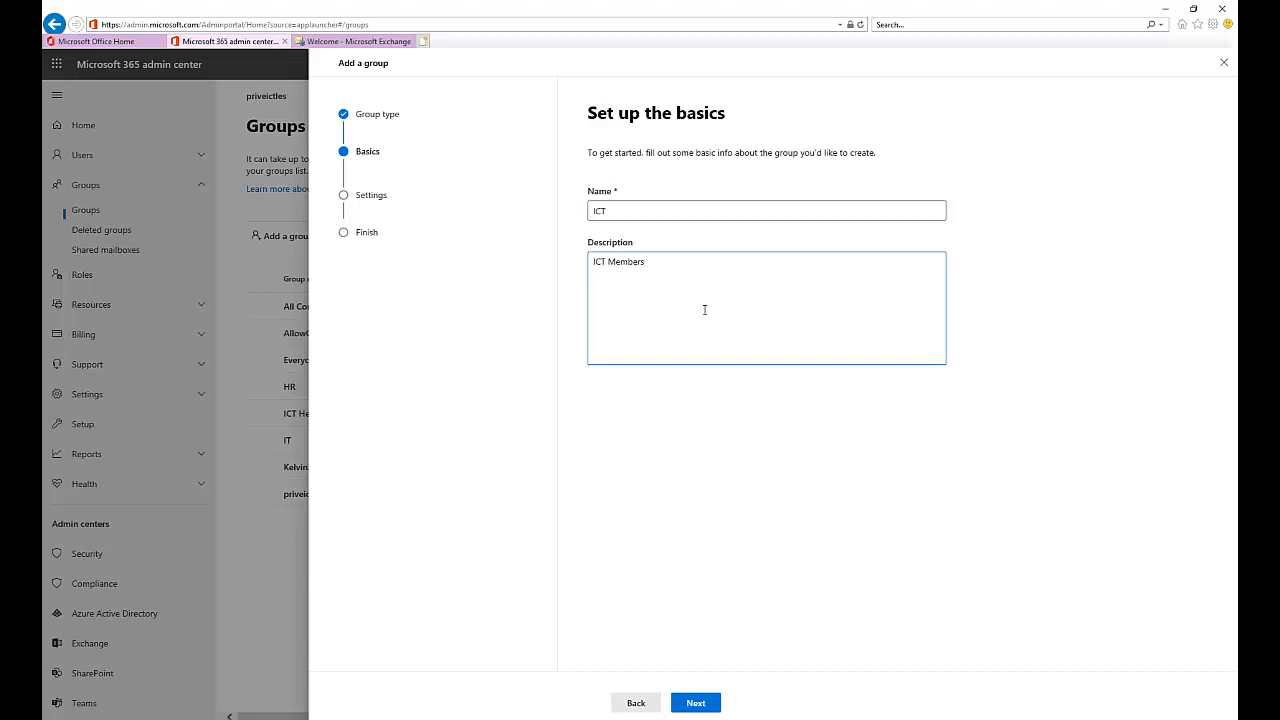
left_click(711, 699)
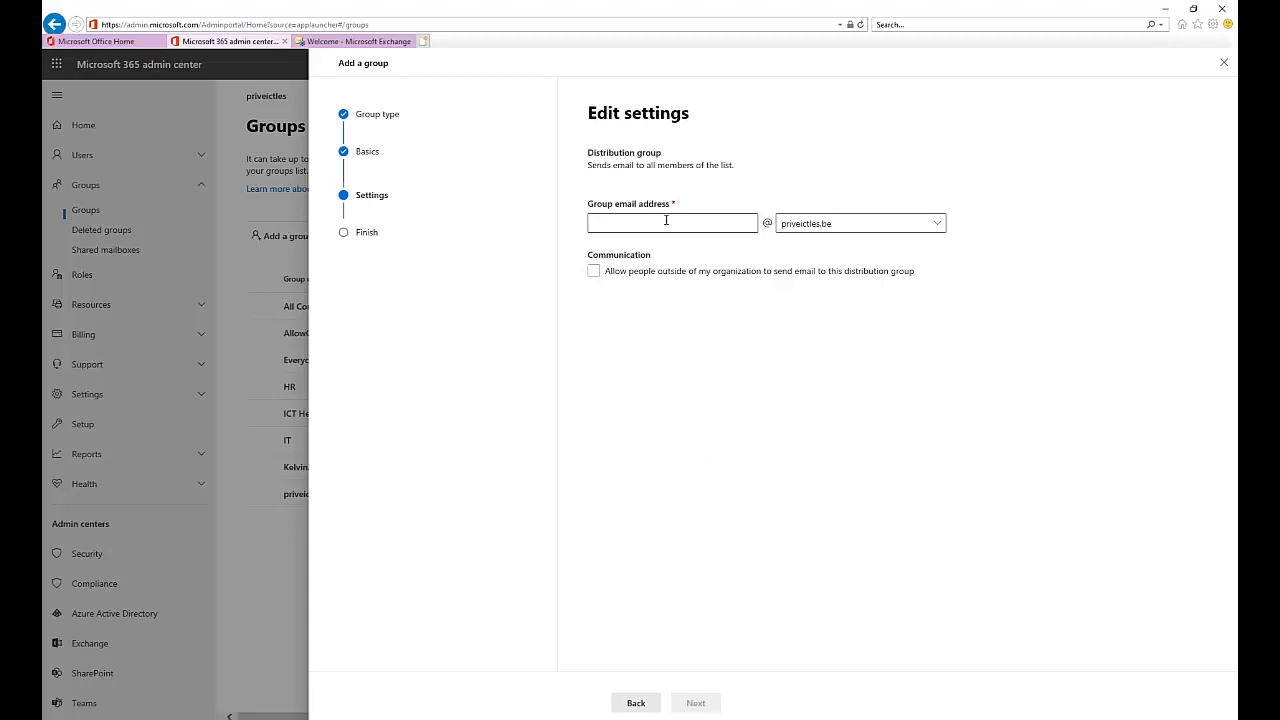
left_click(667, 221)
type("i")
key("BackSpace")
type("ict")
left_click(617, 273)
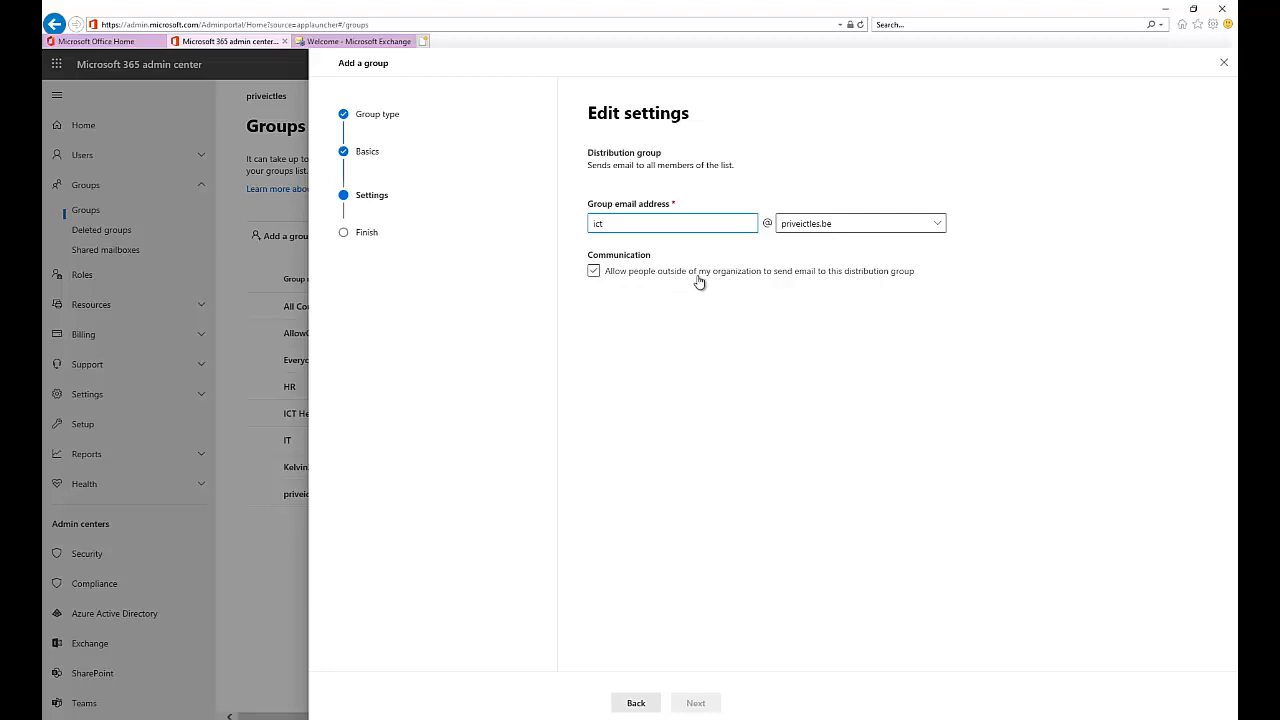
left_click(763, 282)
left_click(673, 256)
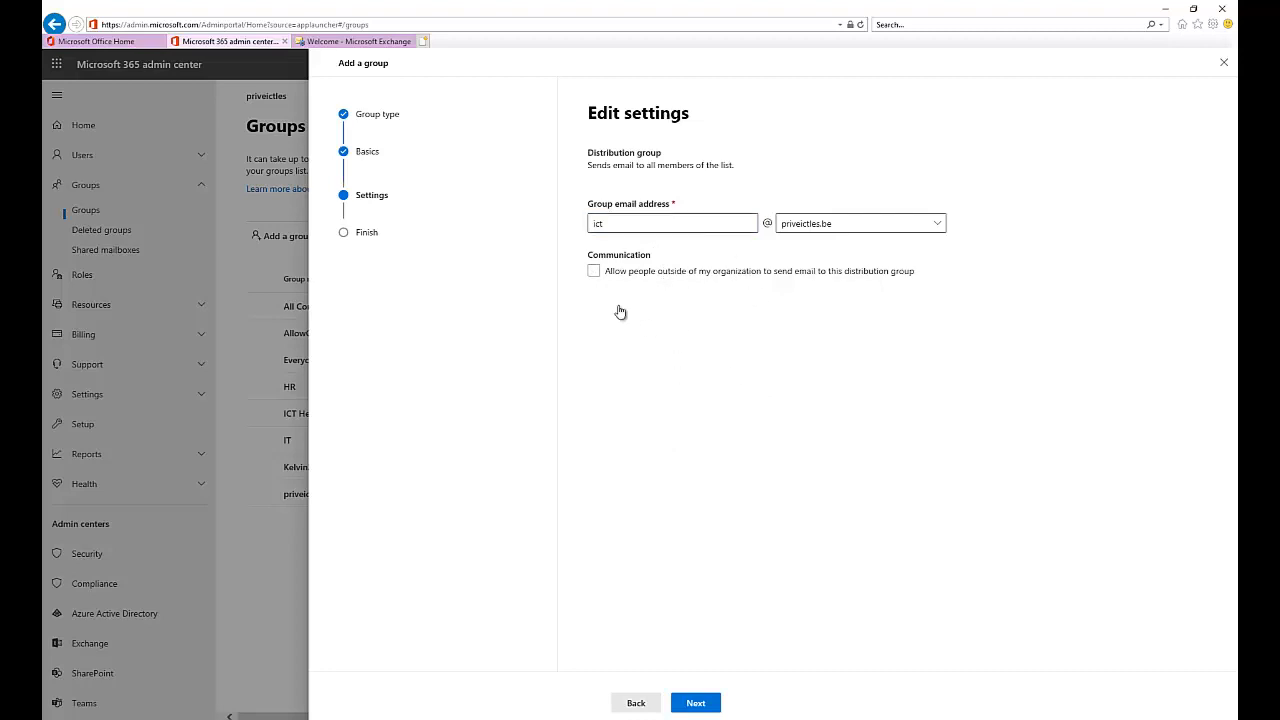
left_click(698, 703)
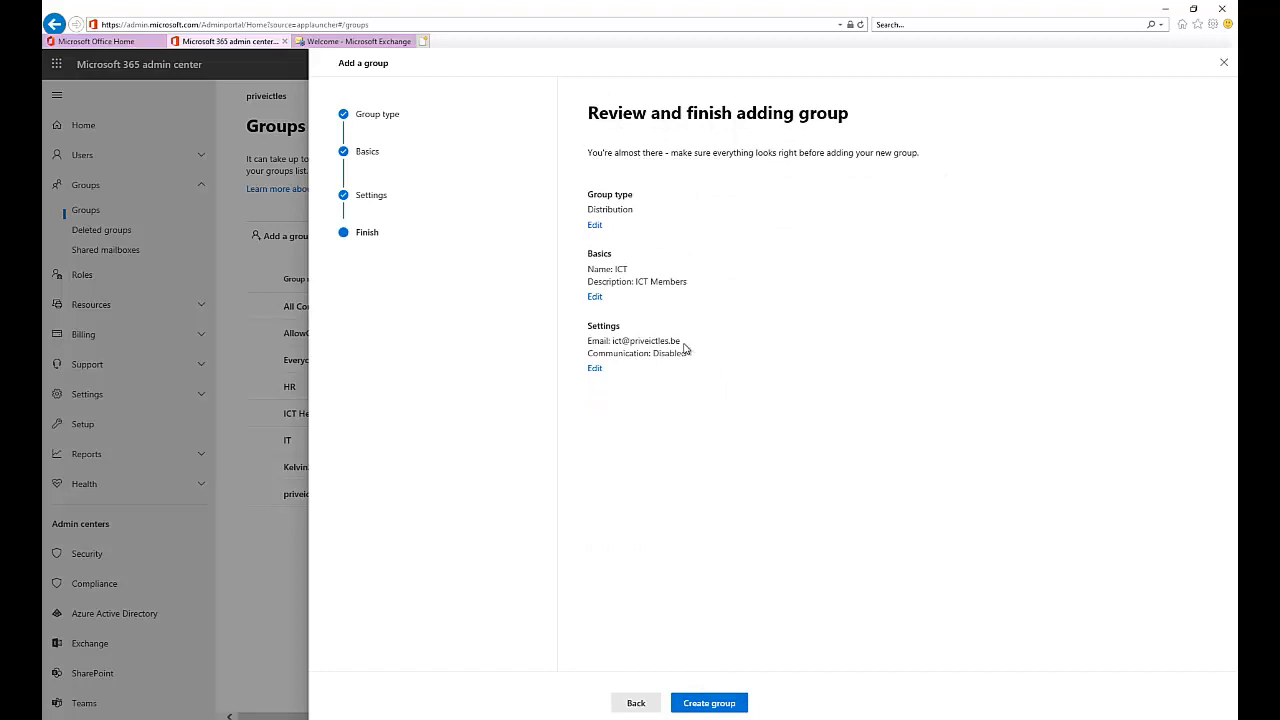
- Re-step through group type, name and settings pages, then create the ICT group
left_click(597, 226)
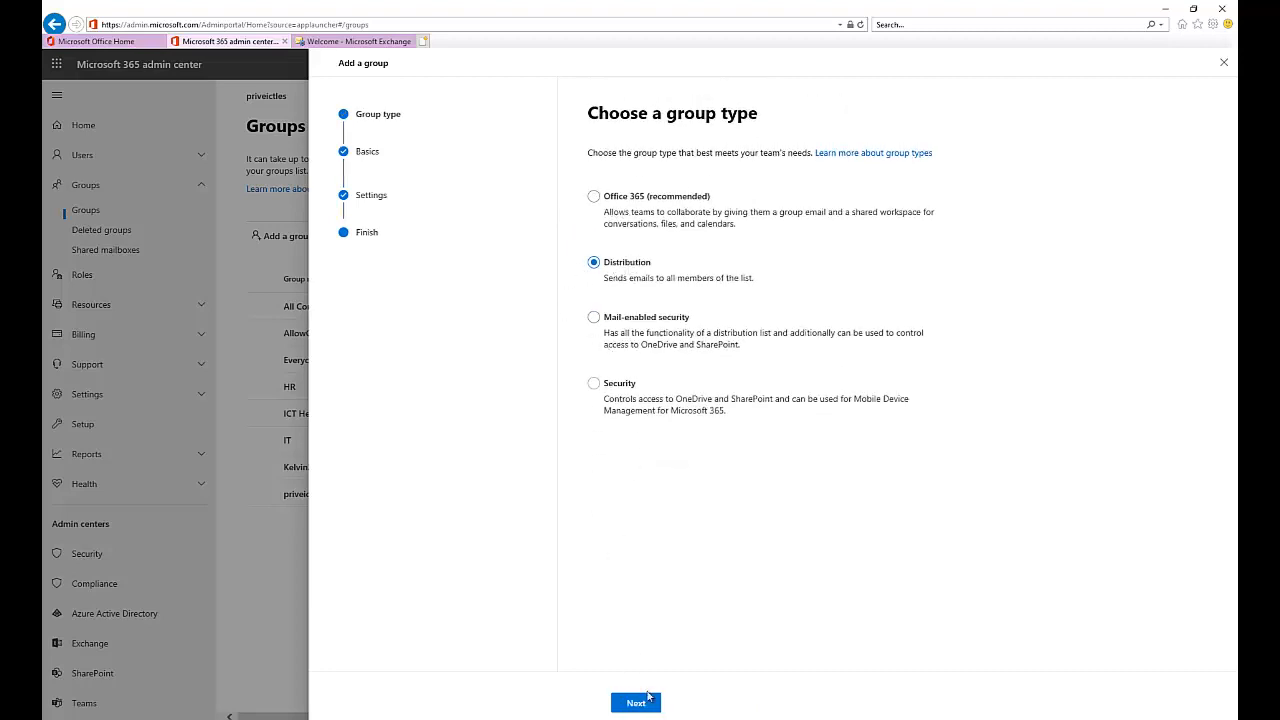
left_click(640, 702)
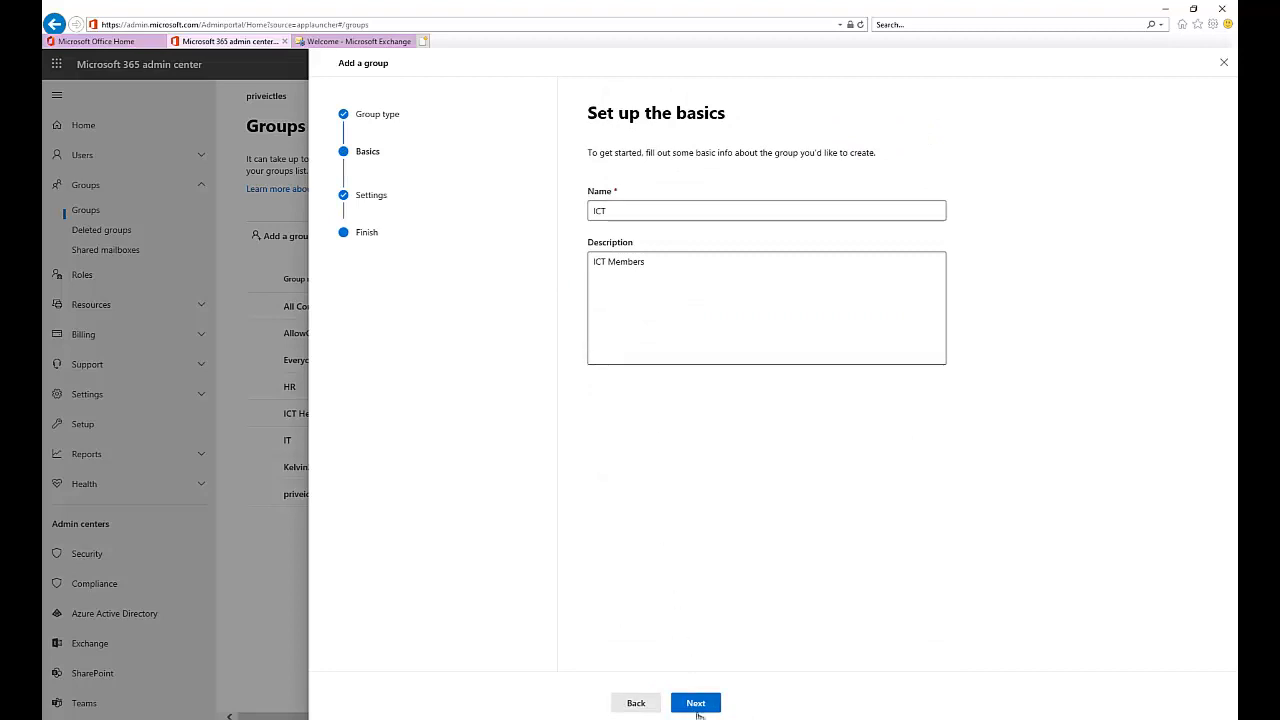
left_click(697, 712)
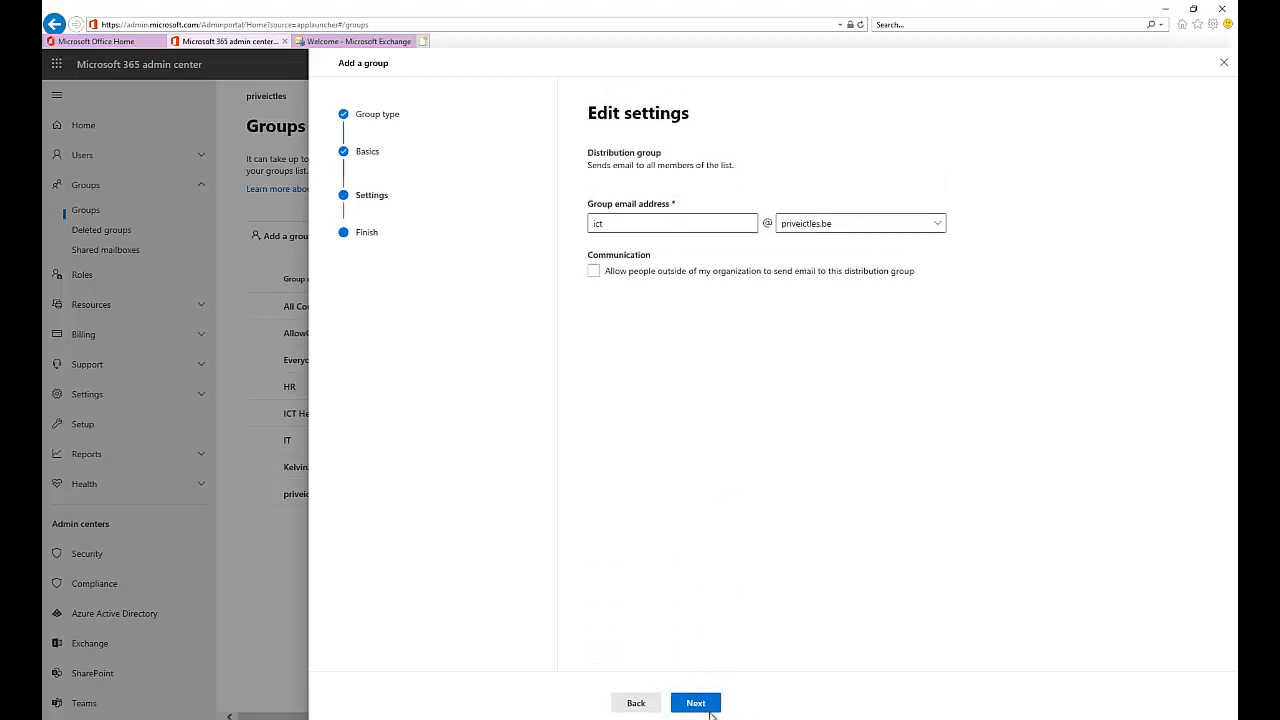
left_click(708, 710)
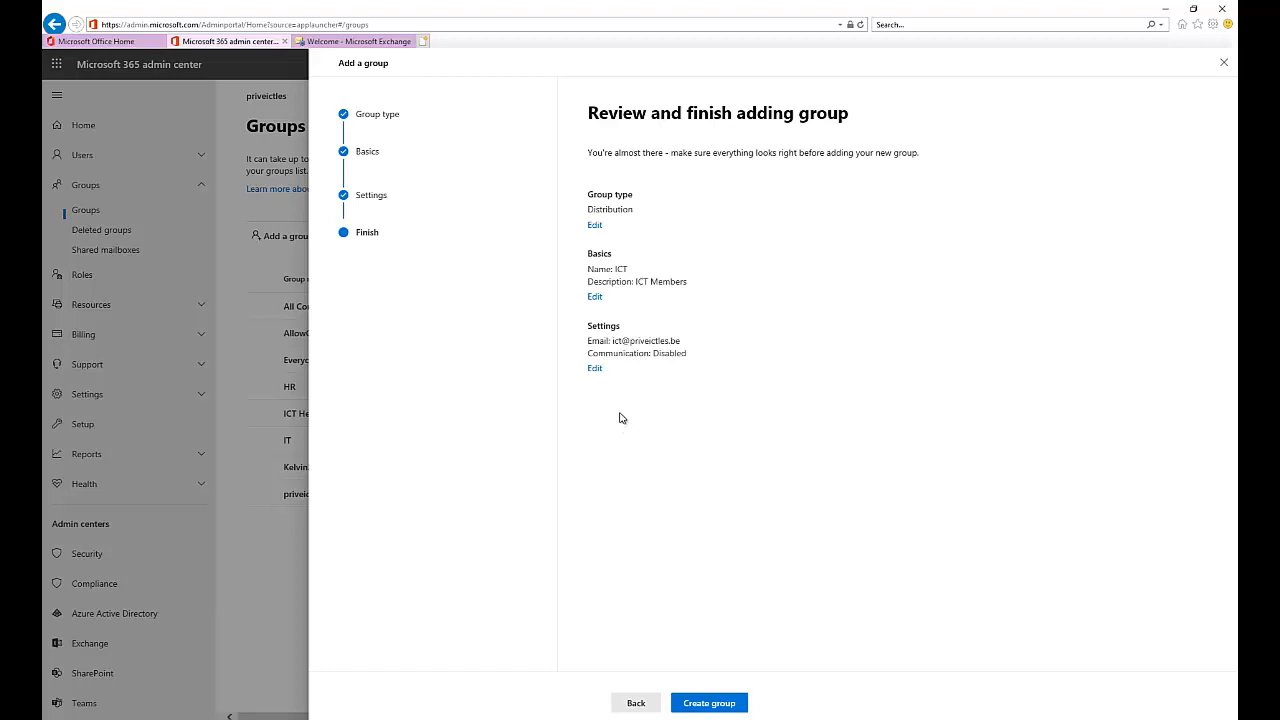
left_click(698, 704)
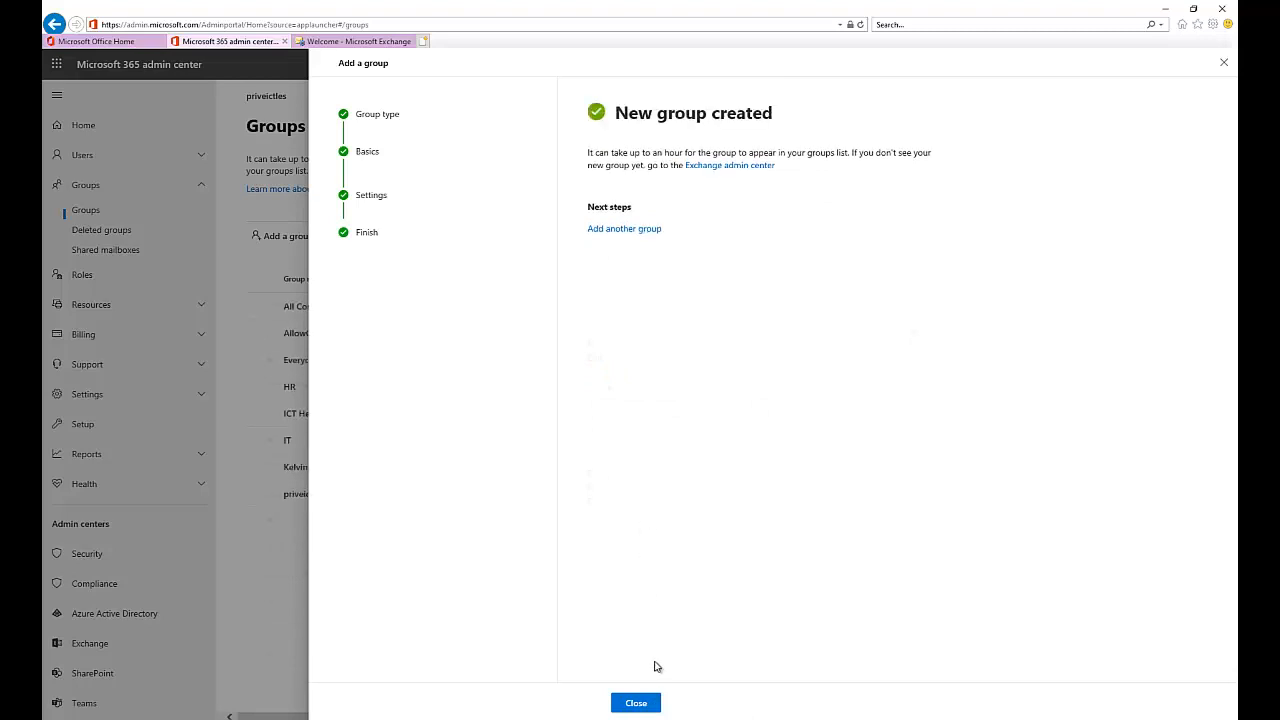
- Close the wizard and refresh the Groups list until ICT appears among 9 items
left_click(635, 702)
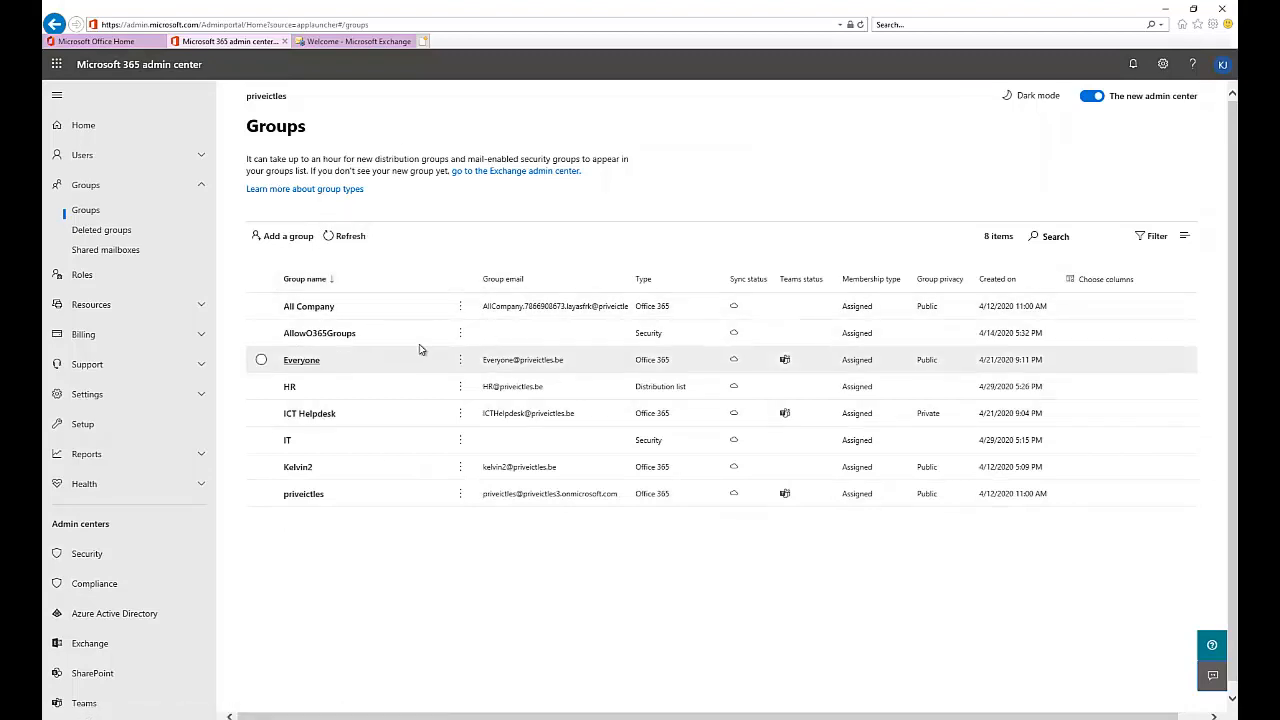
left_click(345, 240)
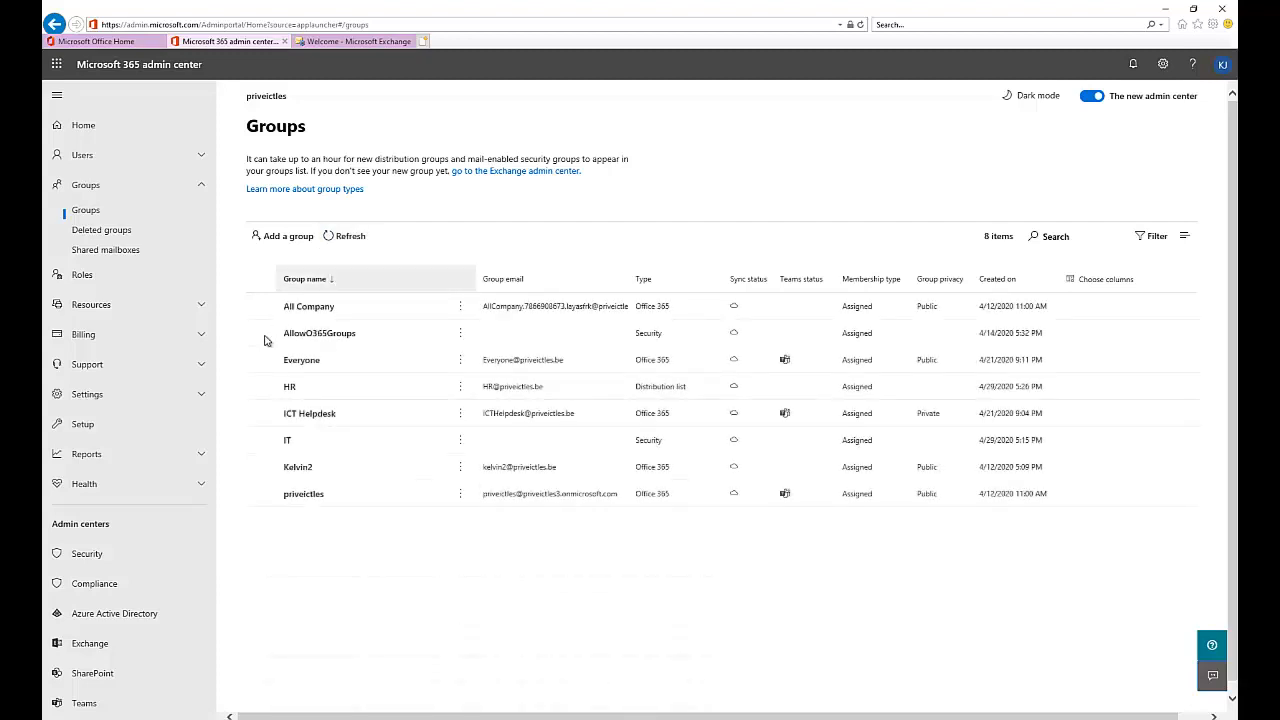
left_click(340, 237)
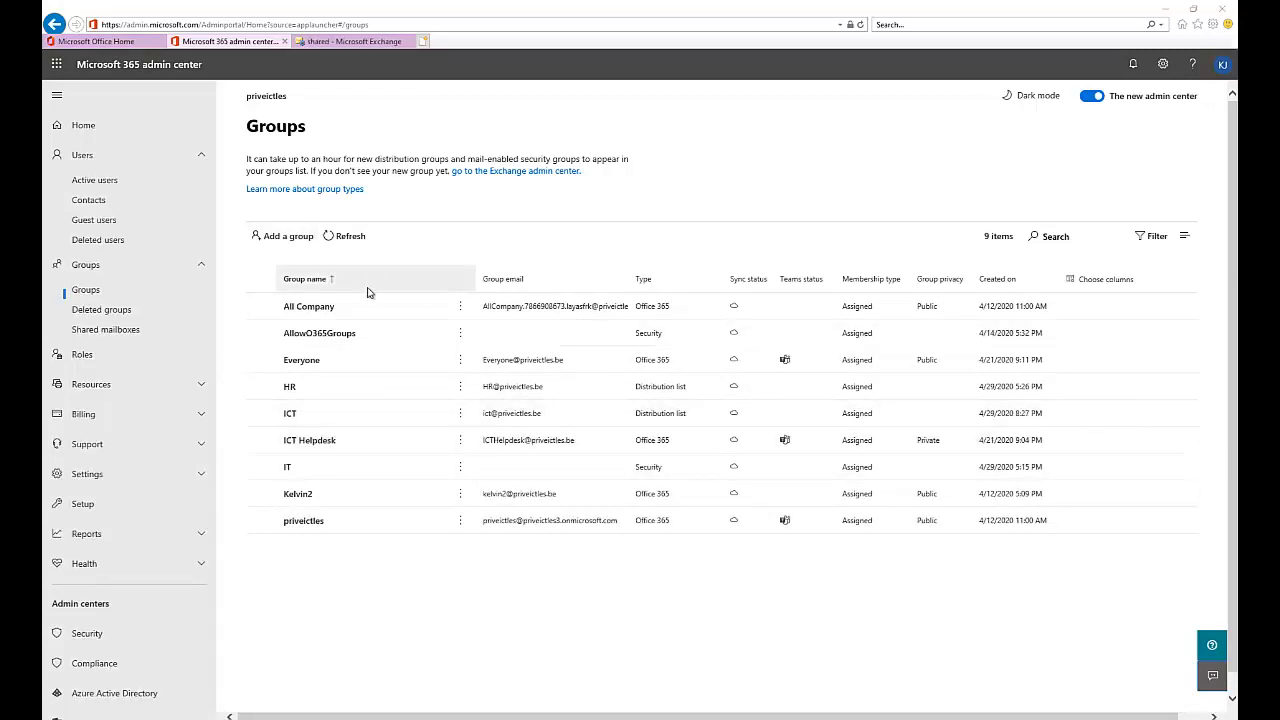
left_click(358, 247)
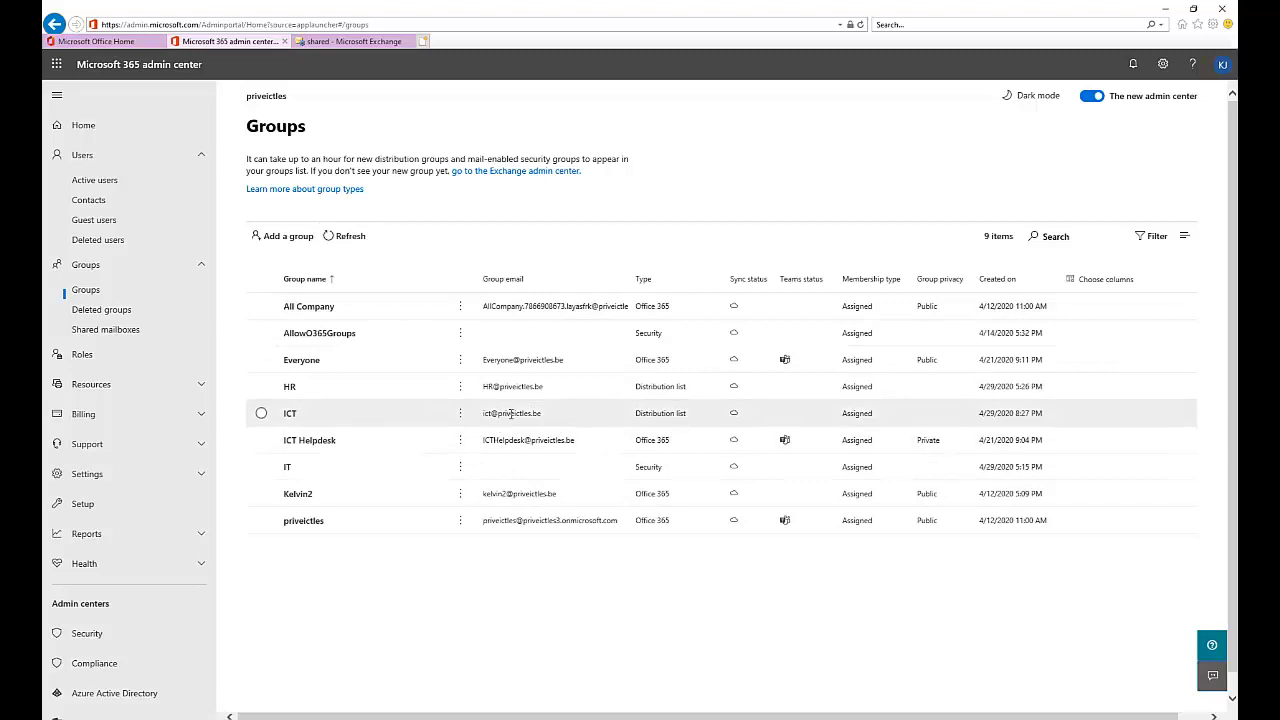
- Open the ICT group's Members tab and its 'View all and manage members' page
left_click(300, 419)
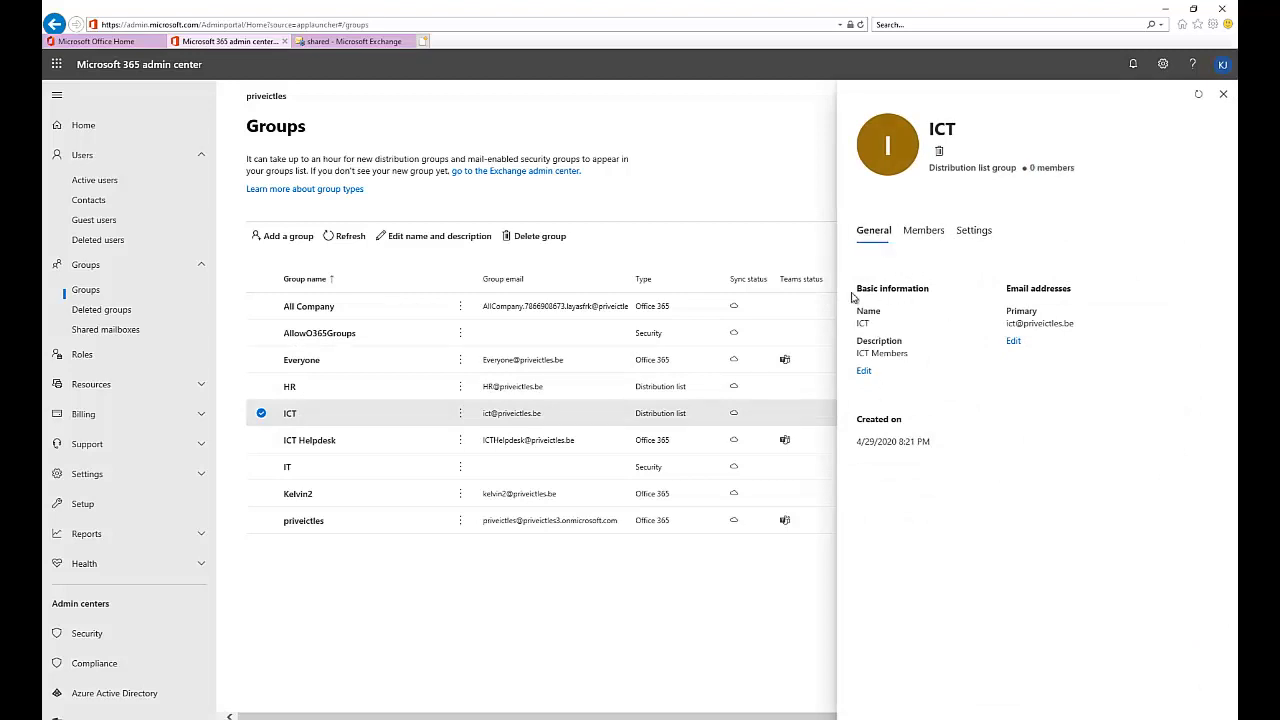
left_click(922, 232)
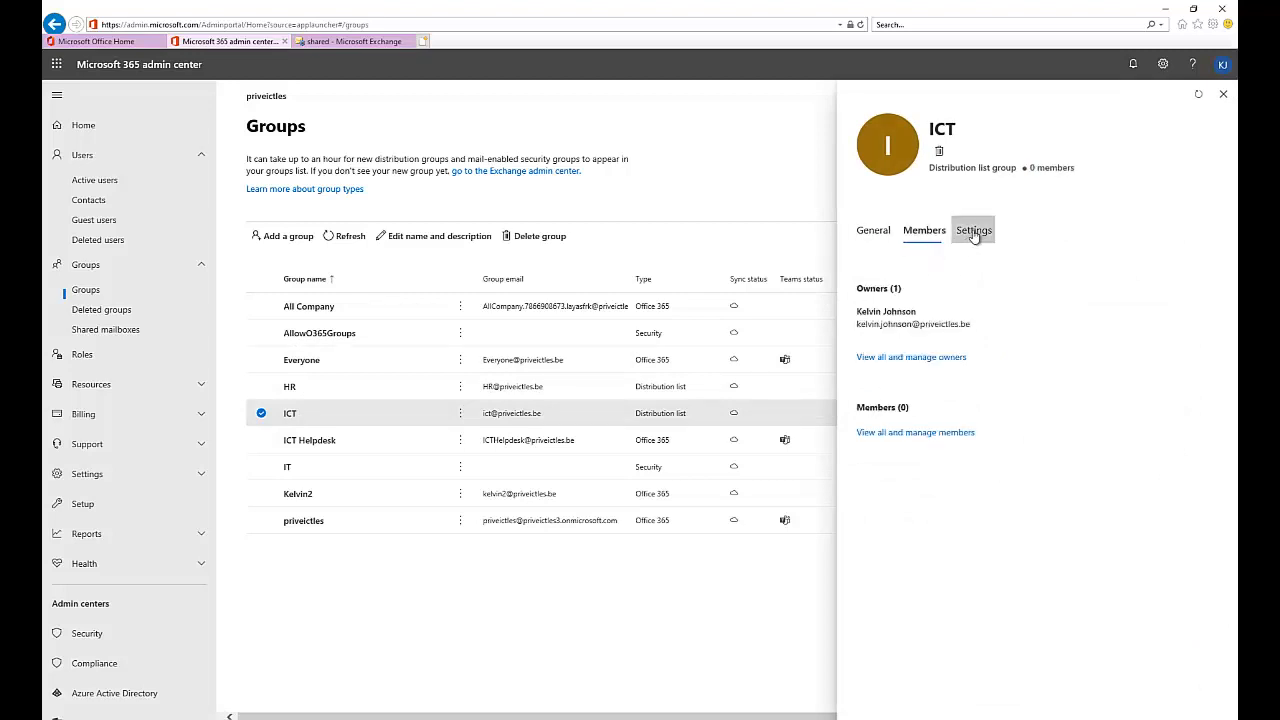
left_click(973, 236)
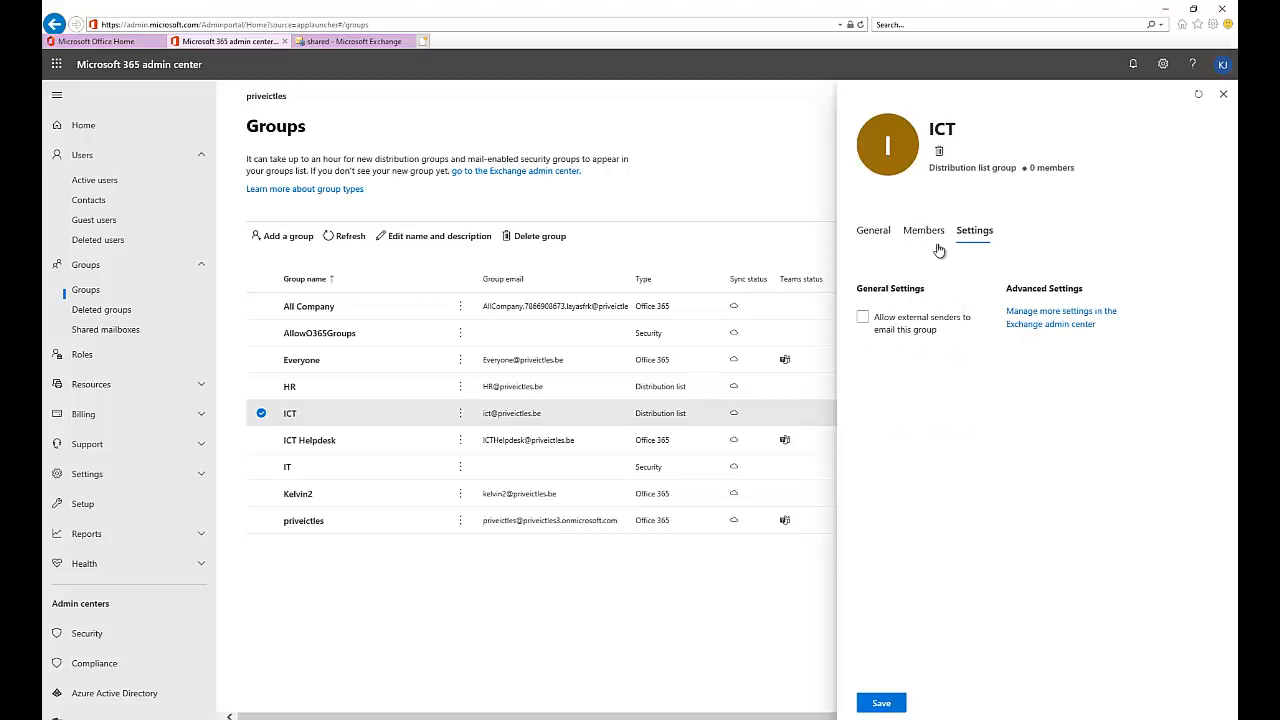
left_click(924, 238)
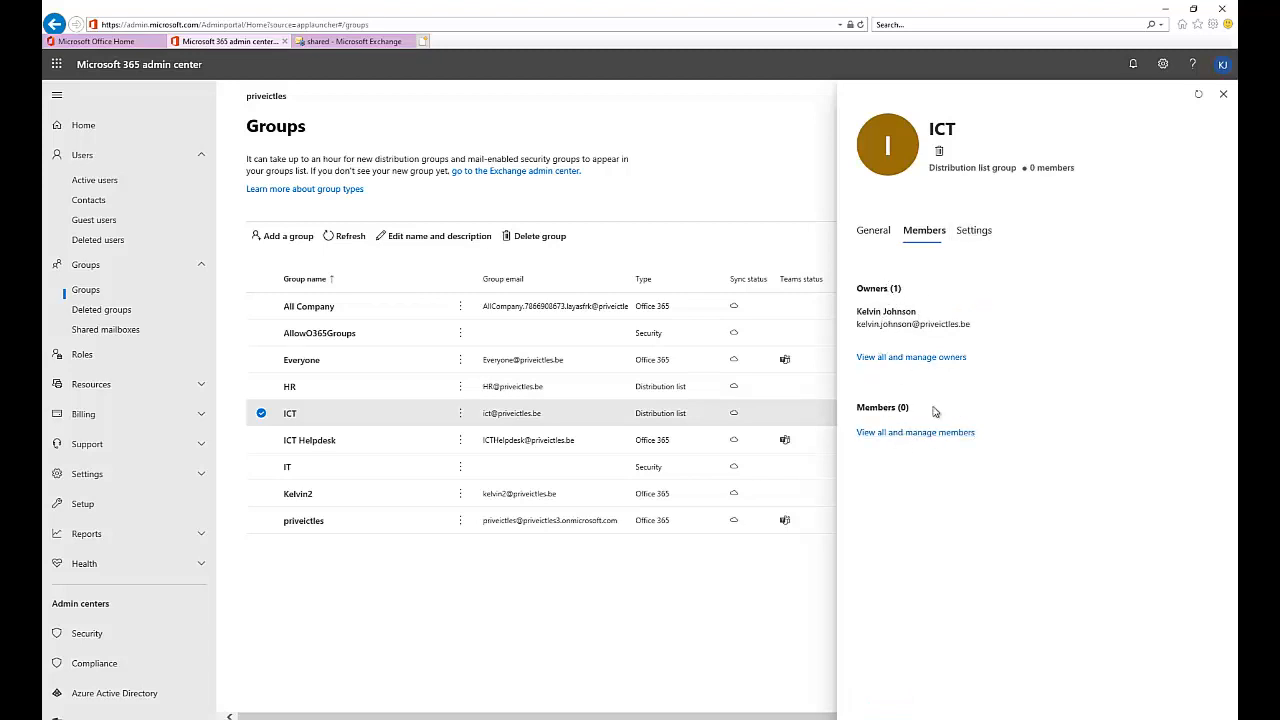
left_click(910, 433)
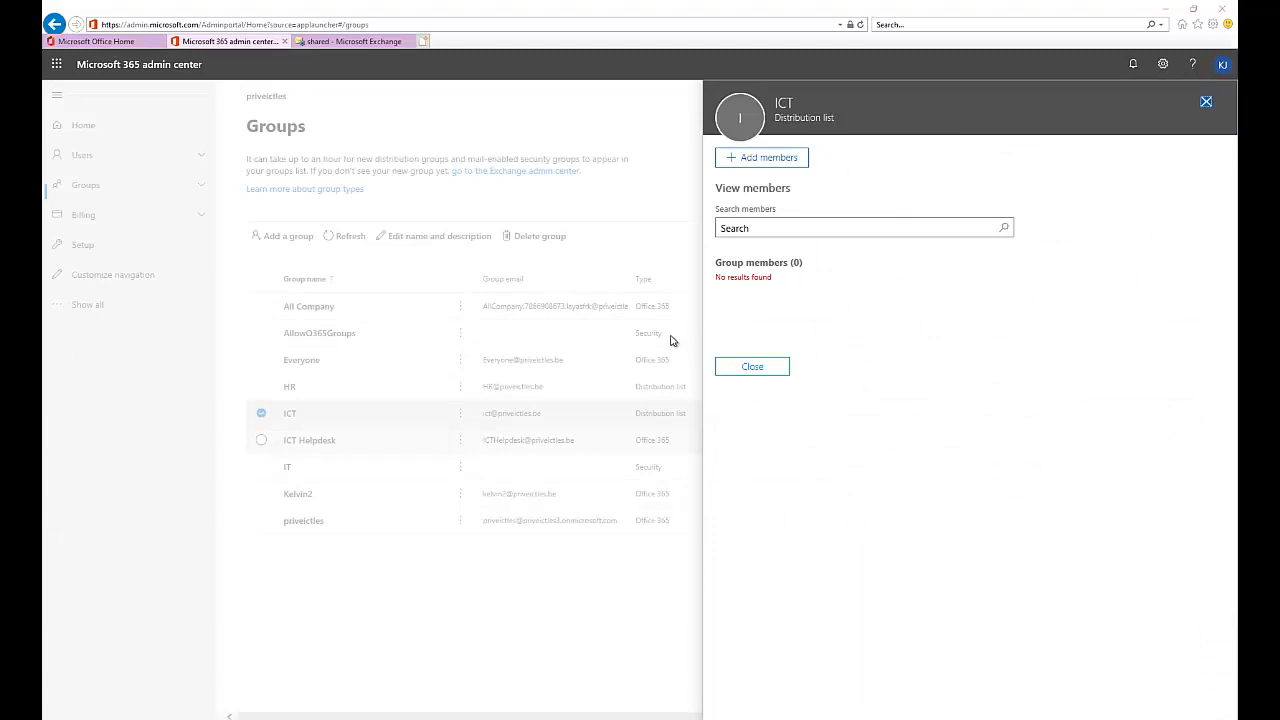
- Add the last listed user as an ICT member, save, and close the confirmation
left_click(765, 165)
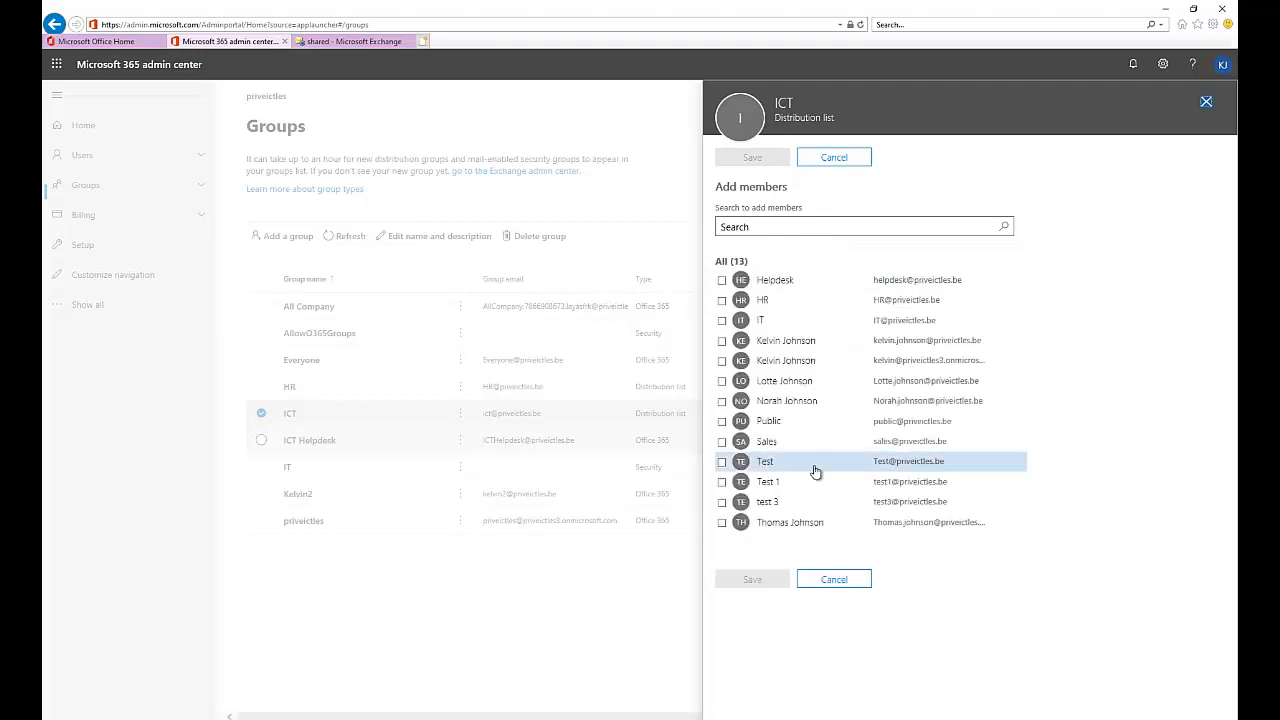
left_click(722, 522)
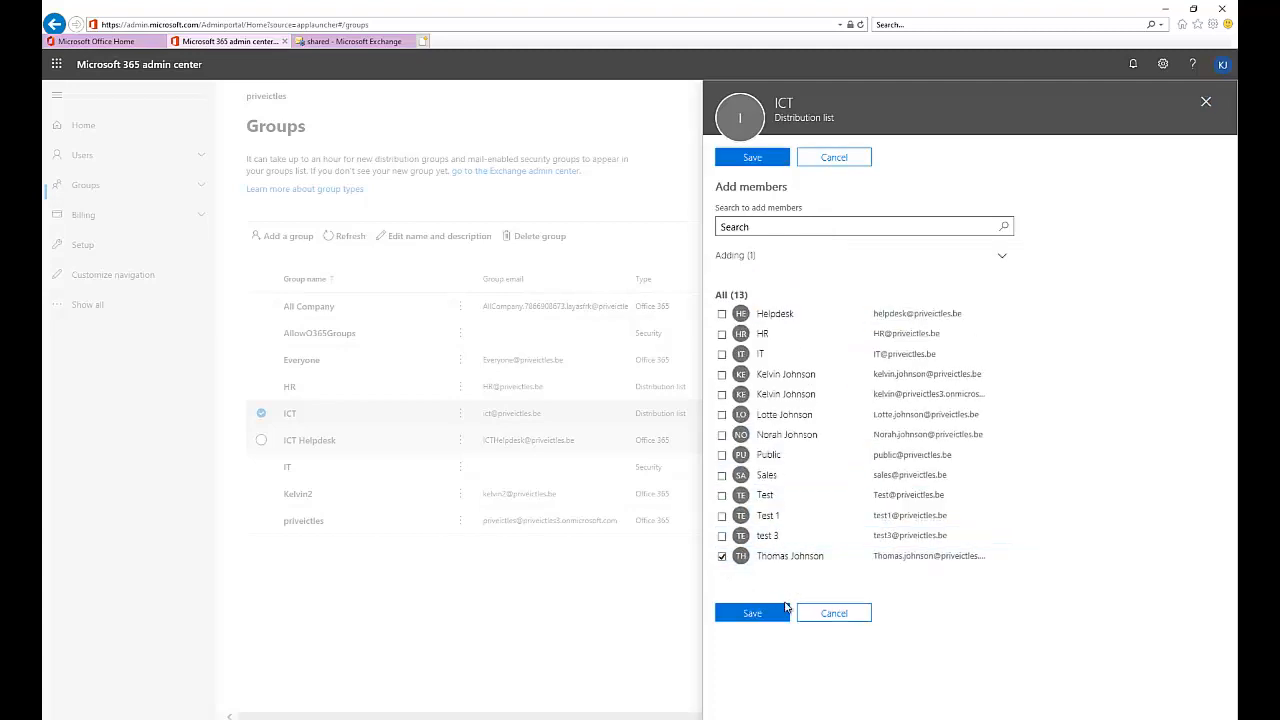
left_click(766, 614)
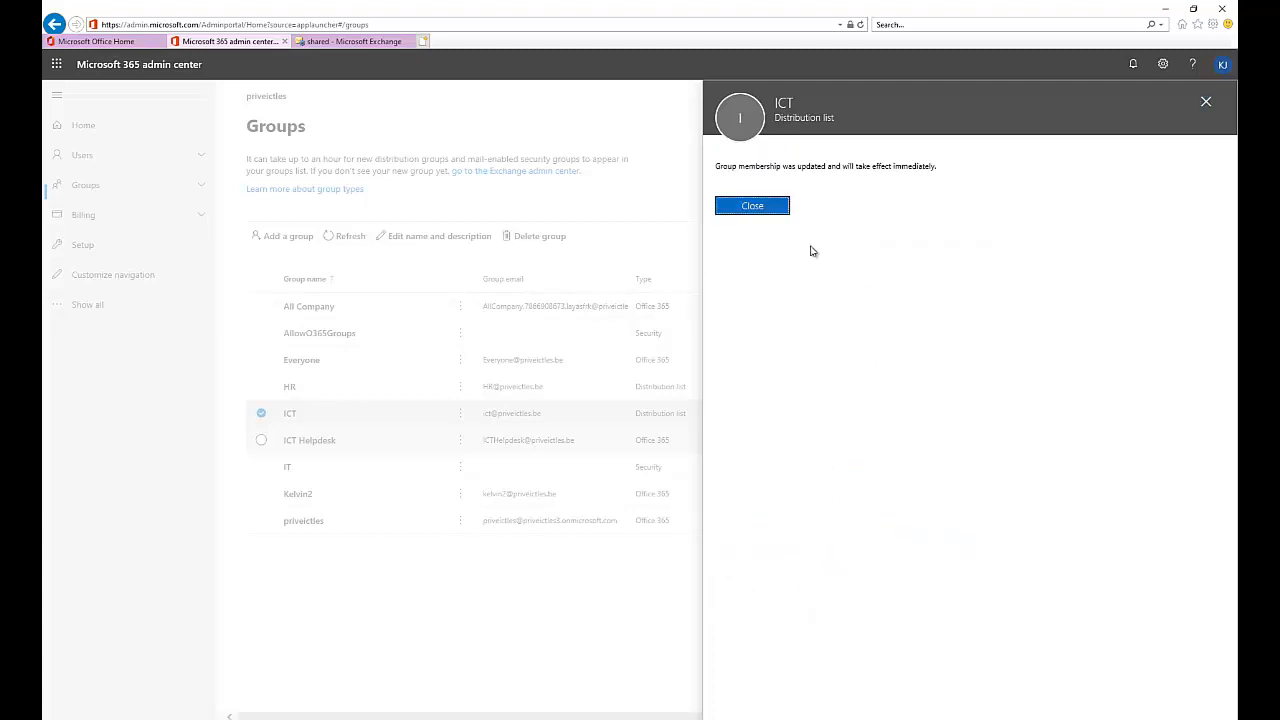
left_click(766, 209)
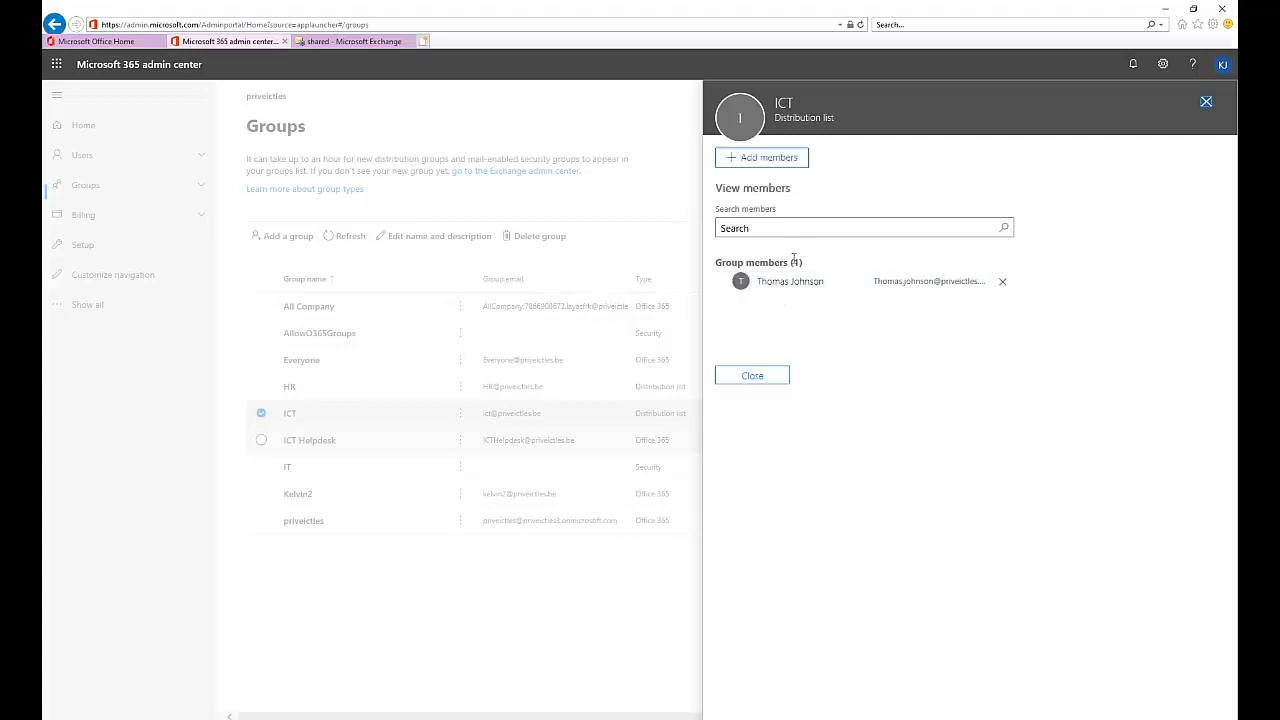
- Close the ICT member and group details panels, then move to the Exchange admin center tab
left_click(769, 377)
left_click(104, 307)
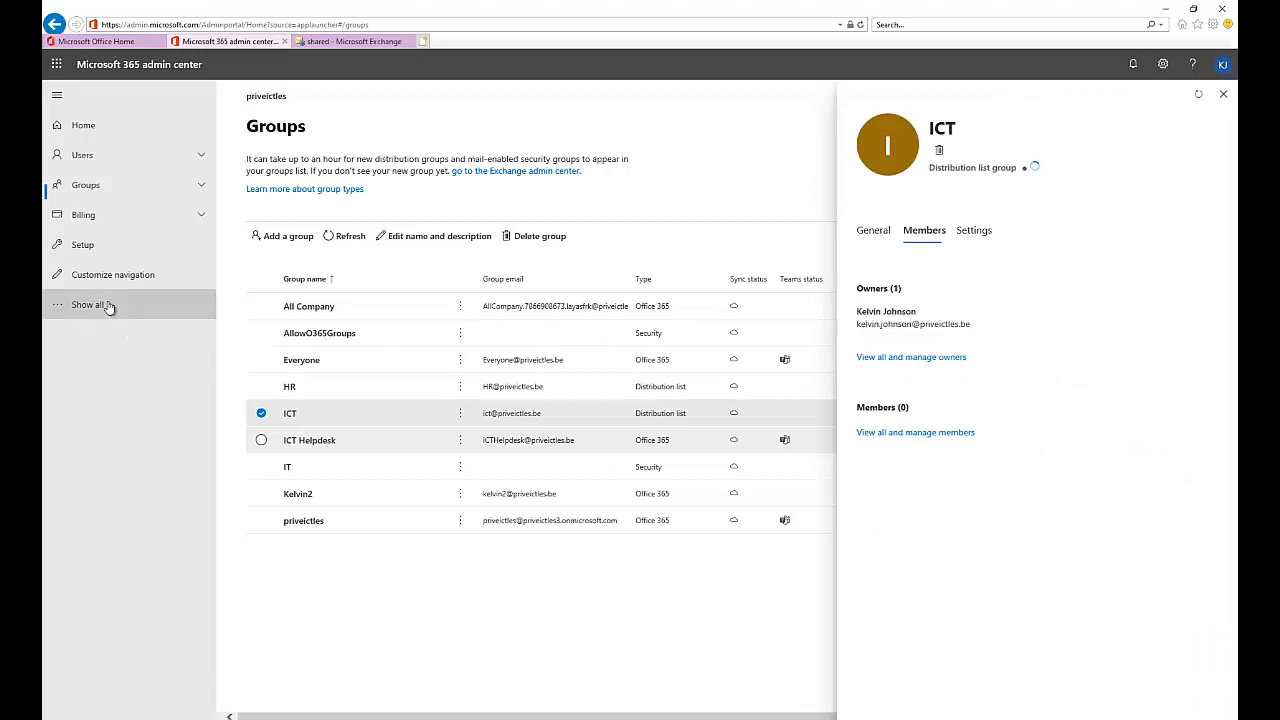
left_click(1222, 94)
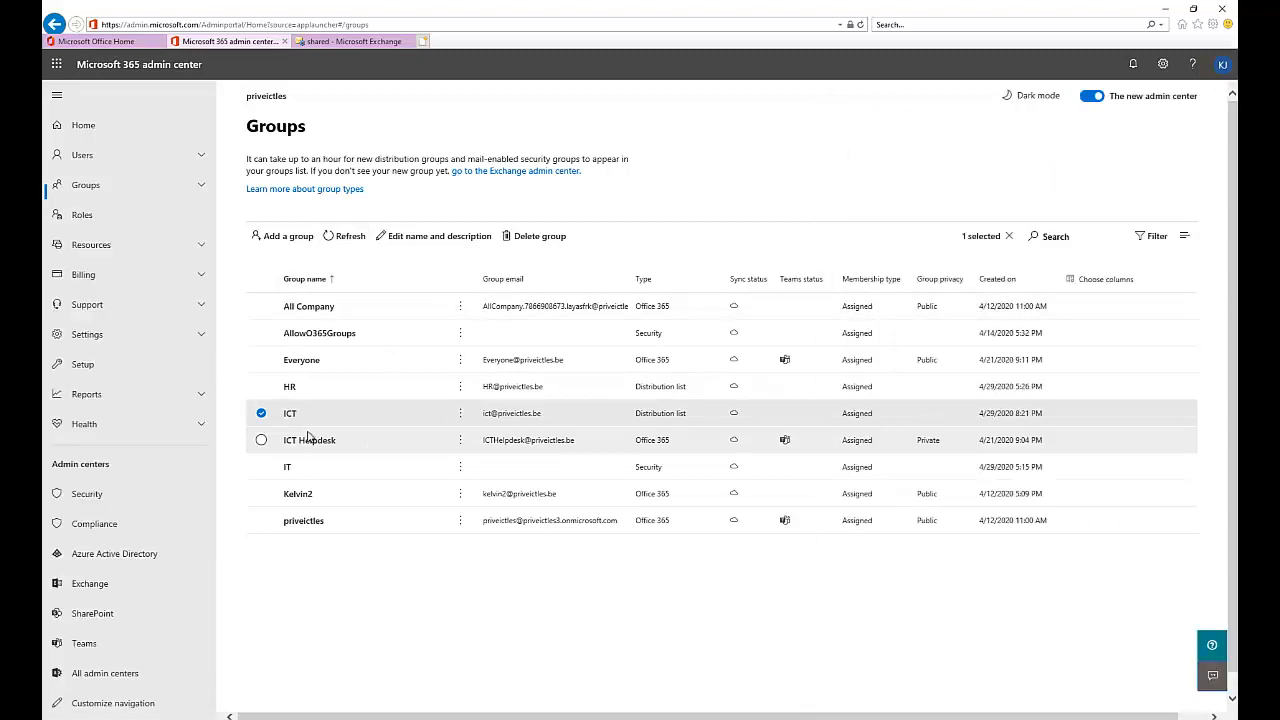
left_click(350, 44)
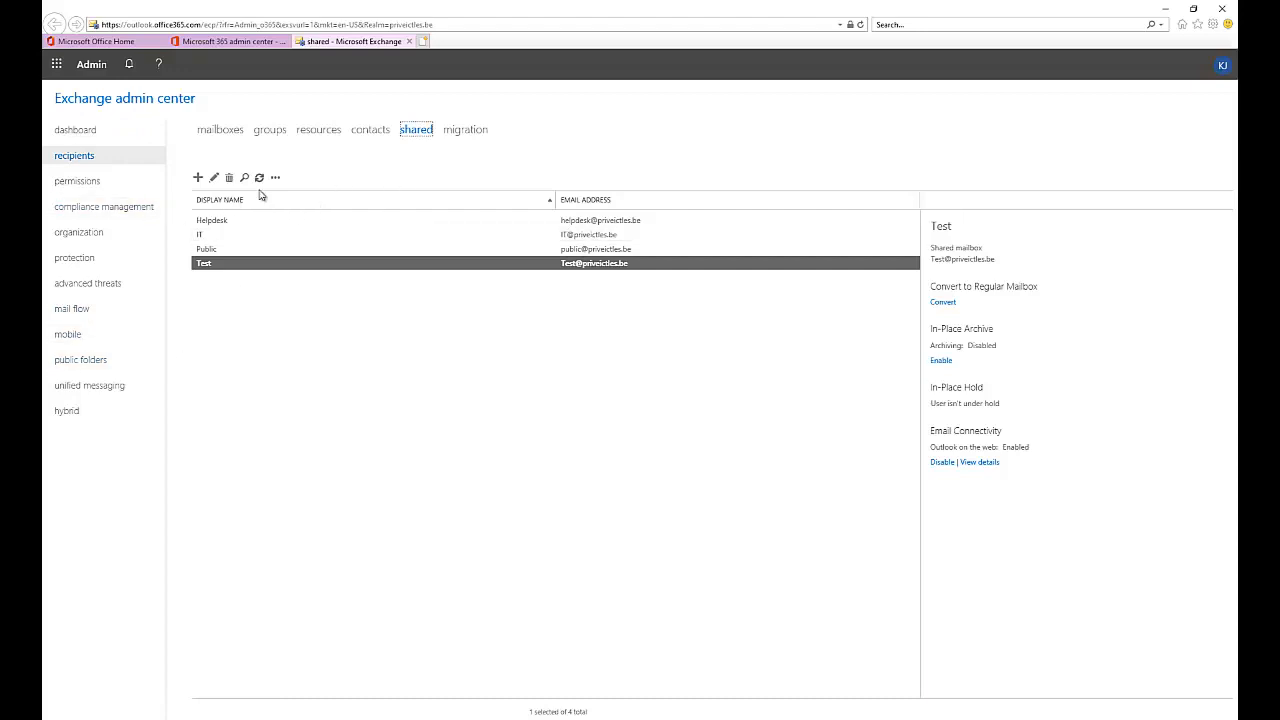
- Go to the Exchange groups list, refresh it, and select the ICT distribution list
left_click(314, 135)
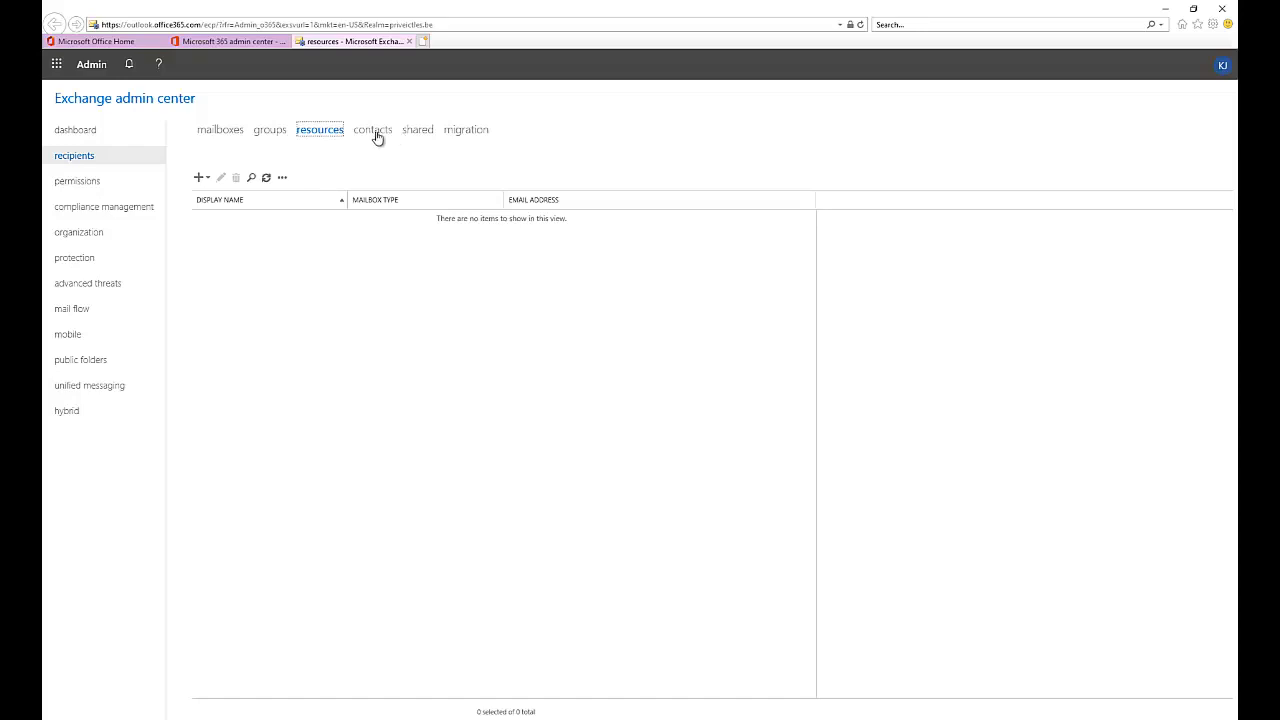
left_click(418, 134)
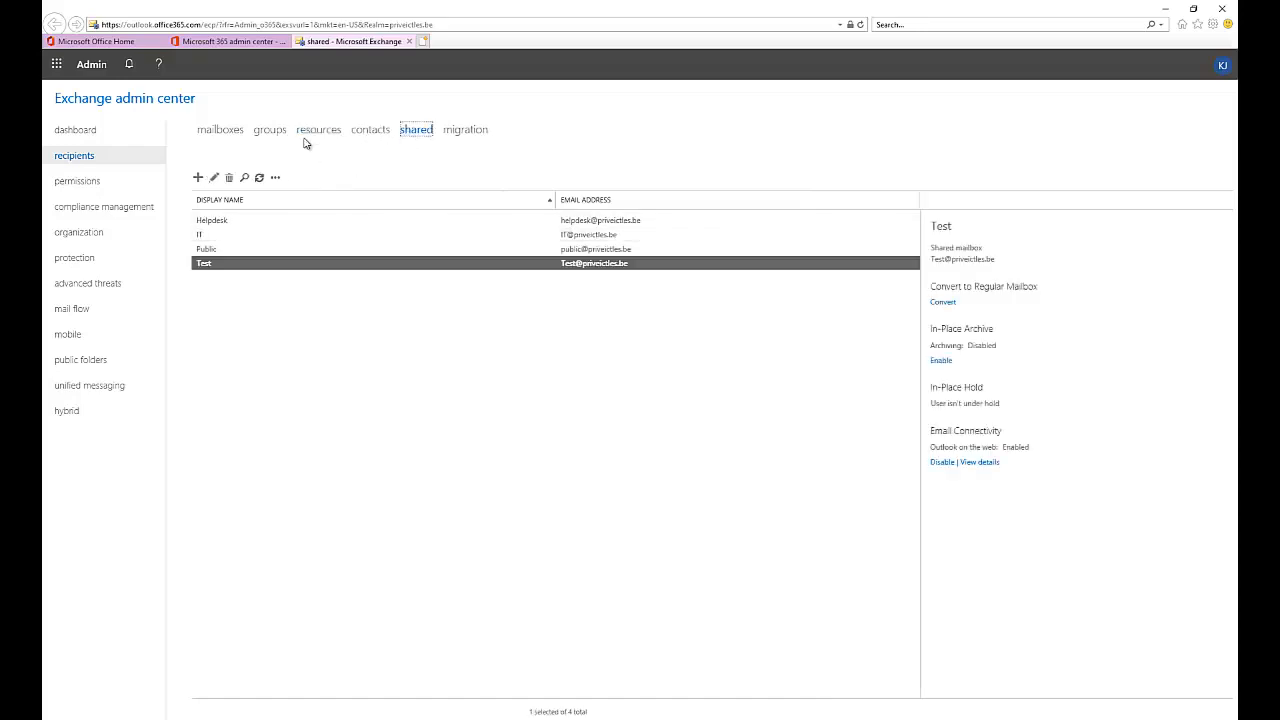
left_click(273, 134)
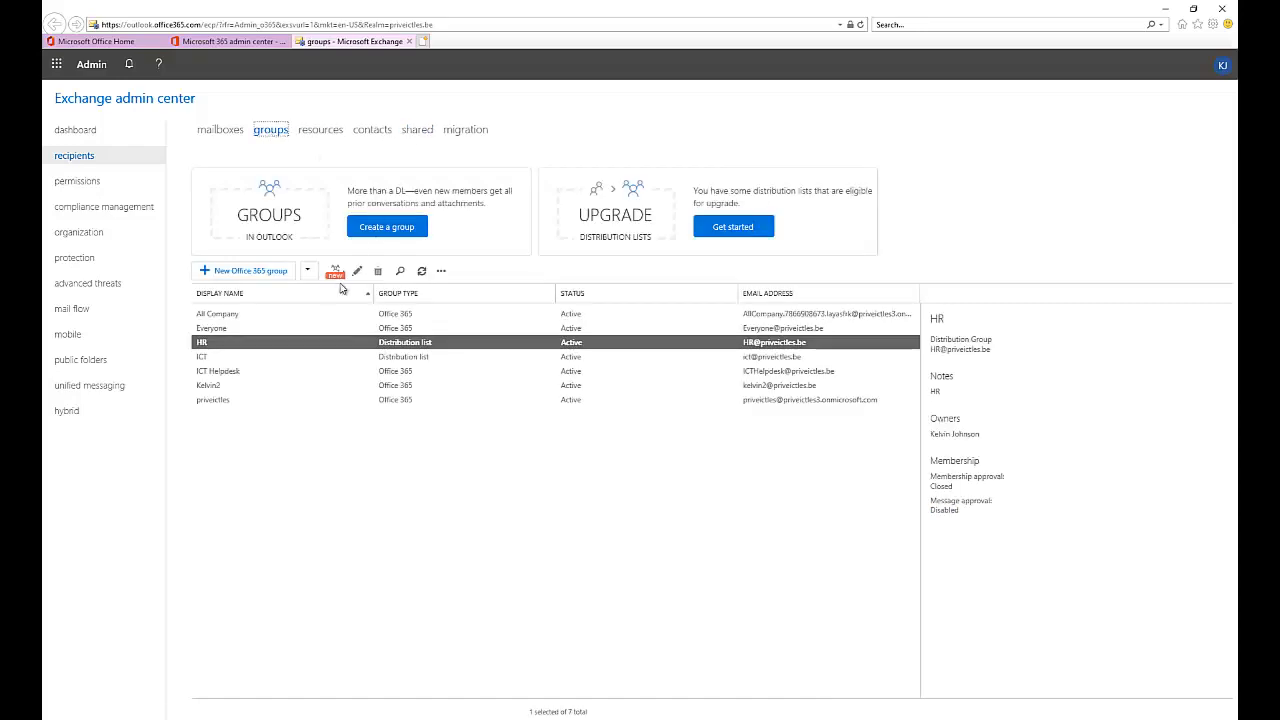
left_click(421, 271)
left_click(285, 357)
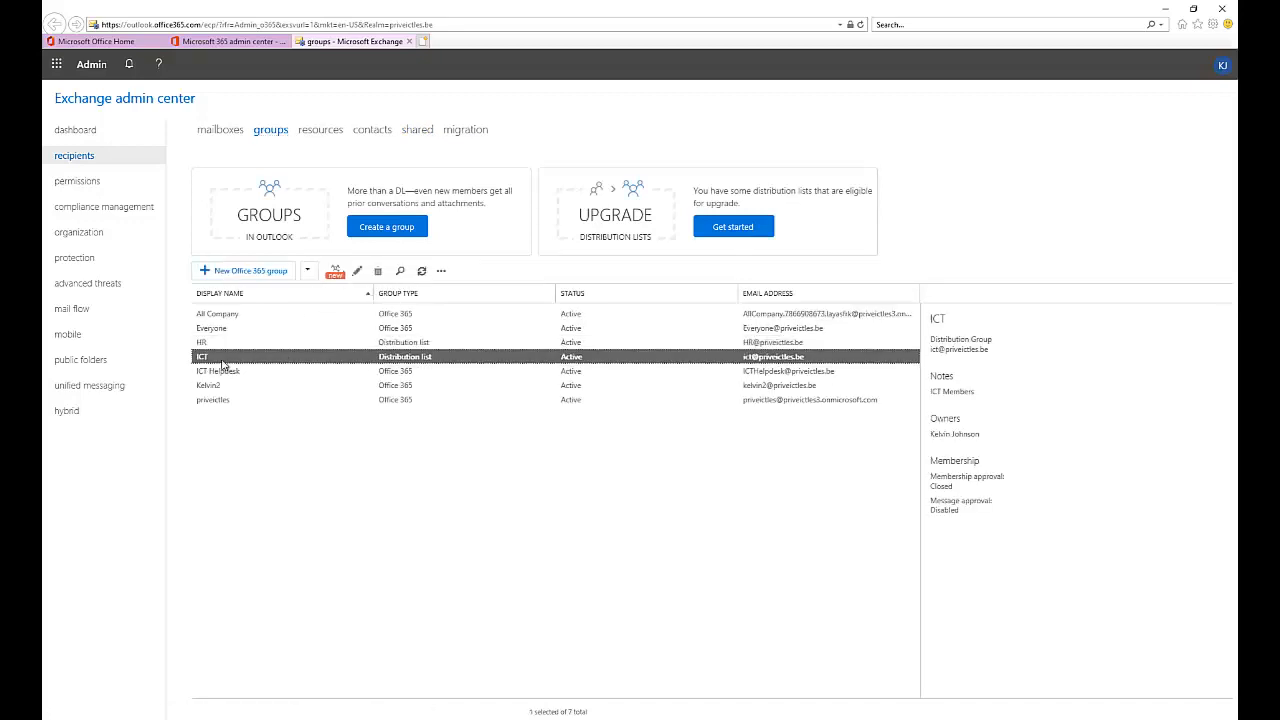
- In ICT's membership, add Test 1 from the recipient picker and save the list
double_click(389, 362)
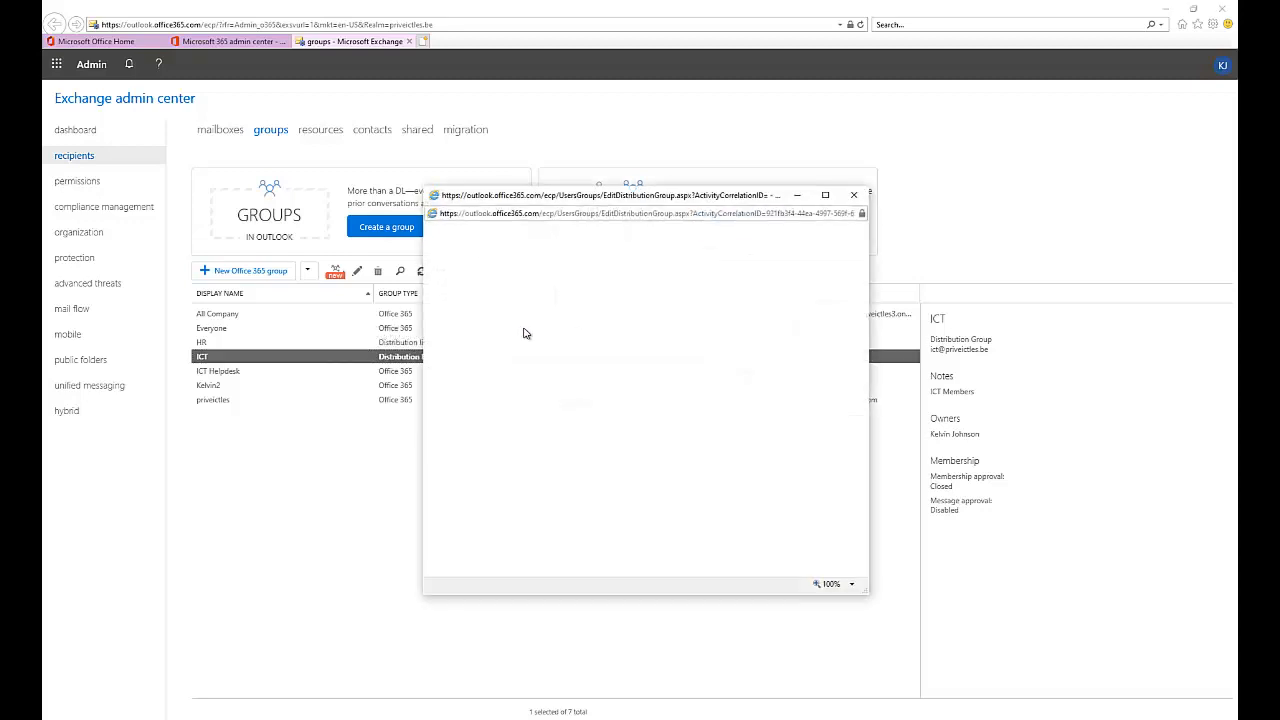
left_click(461, 307)
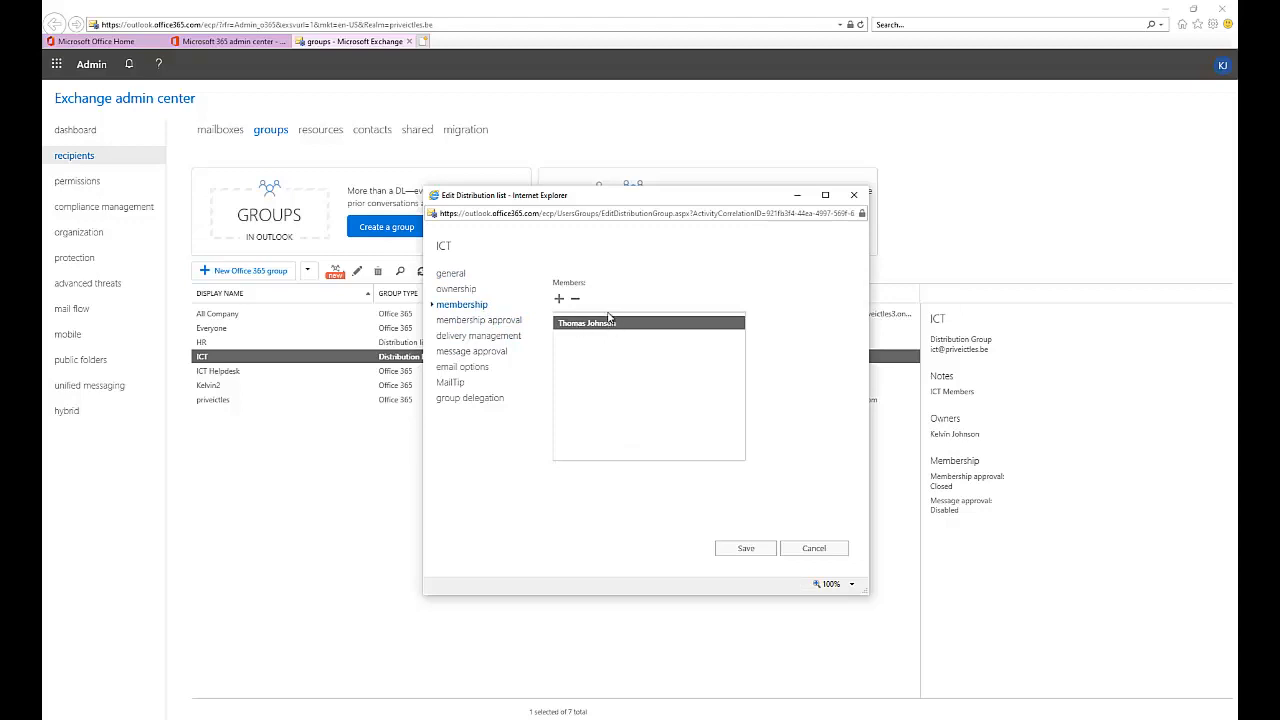
left_click(559, 298)
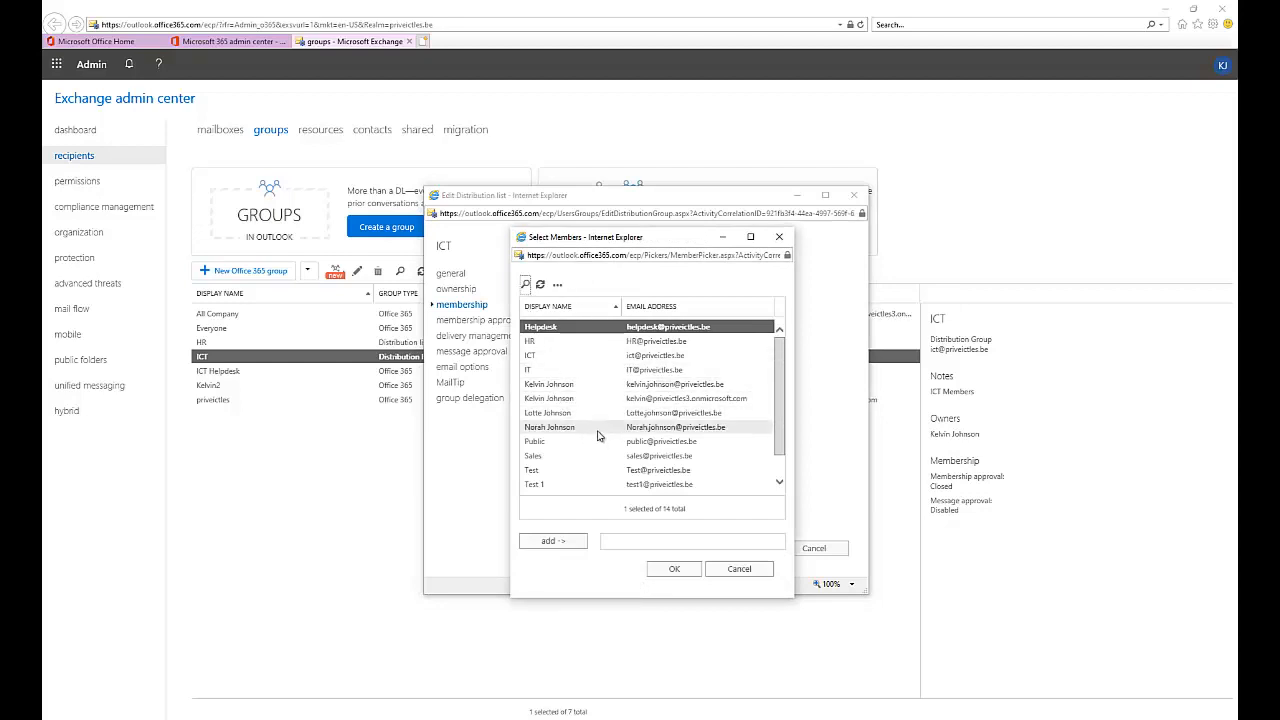
left_click(566, 470)
left_click(590, 484)
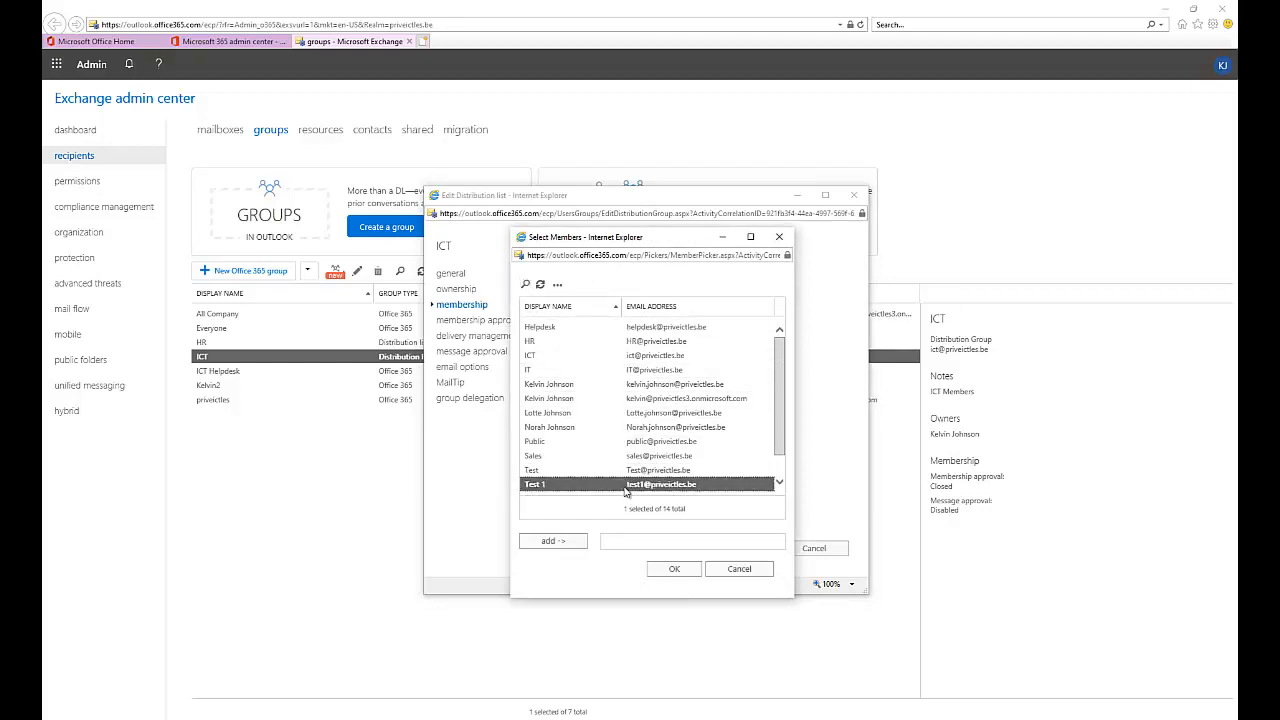
scroll(652, 466, "down", 1)
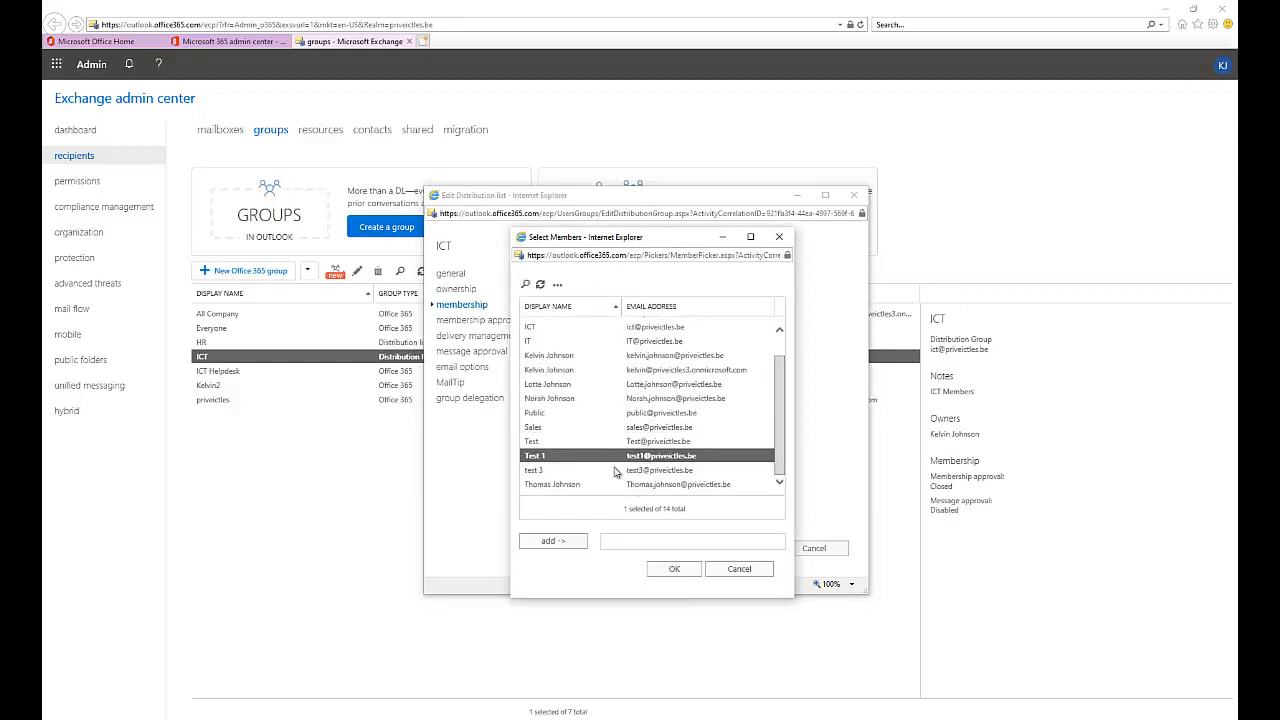
left_click(566, 542)
left_click(675, 570)
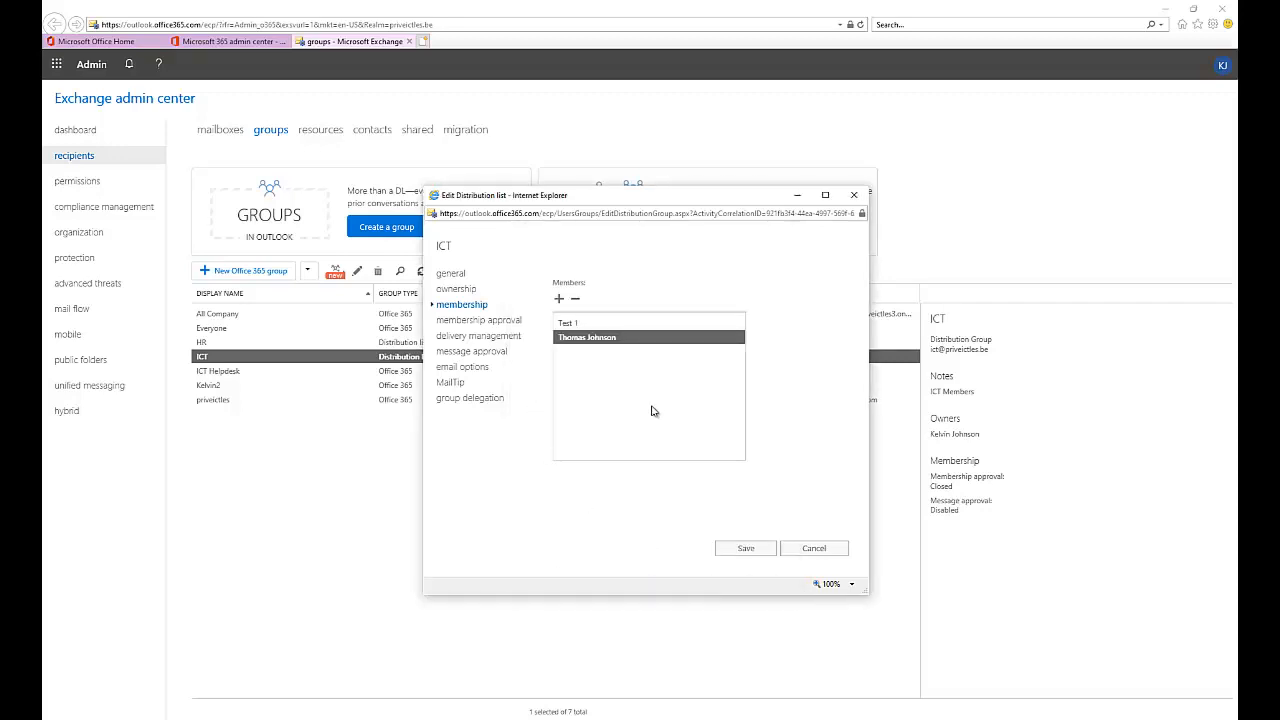
left_click(745, 549)
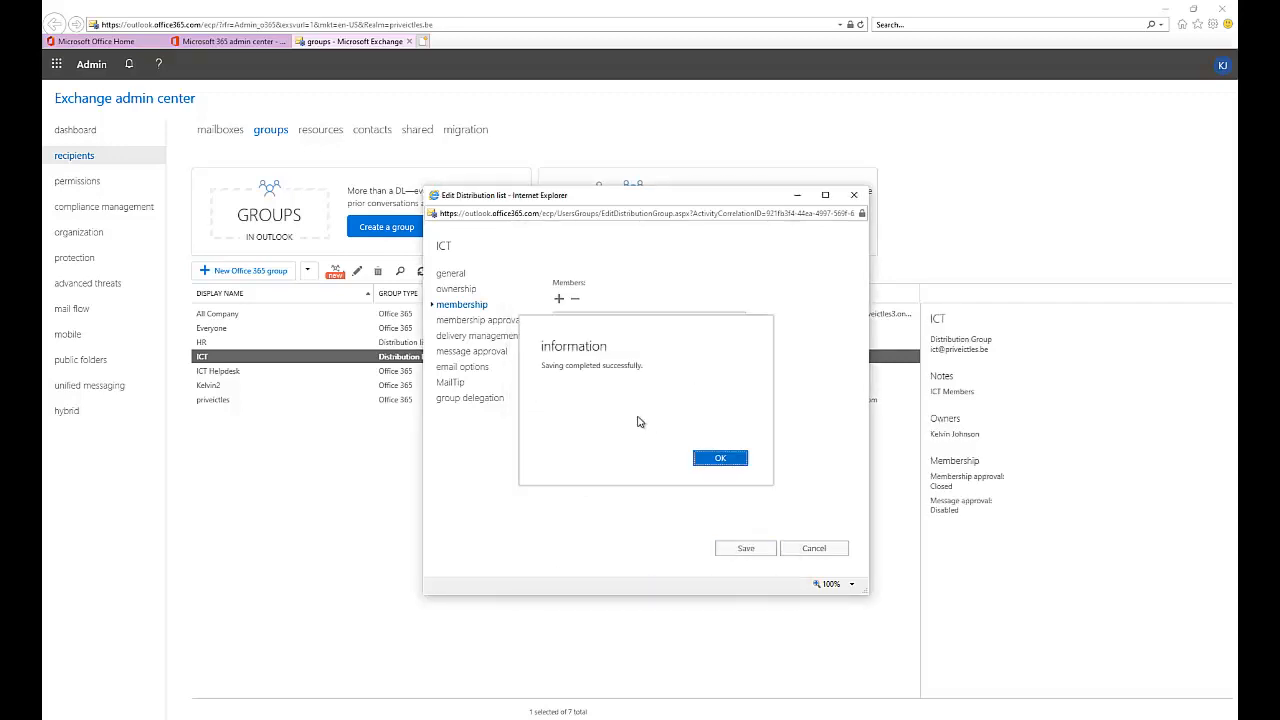
left_click(719, 459)
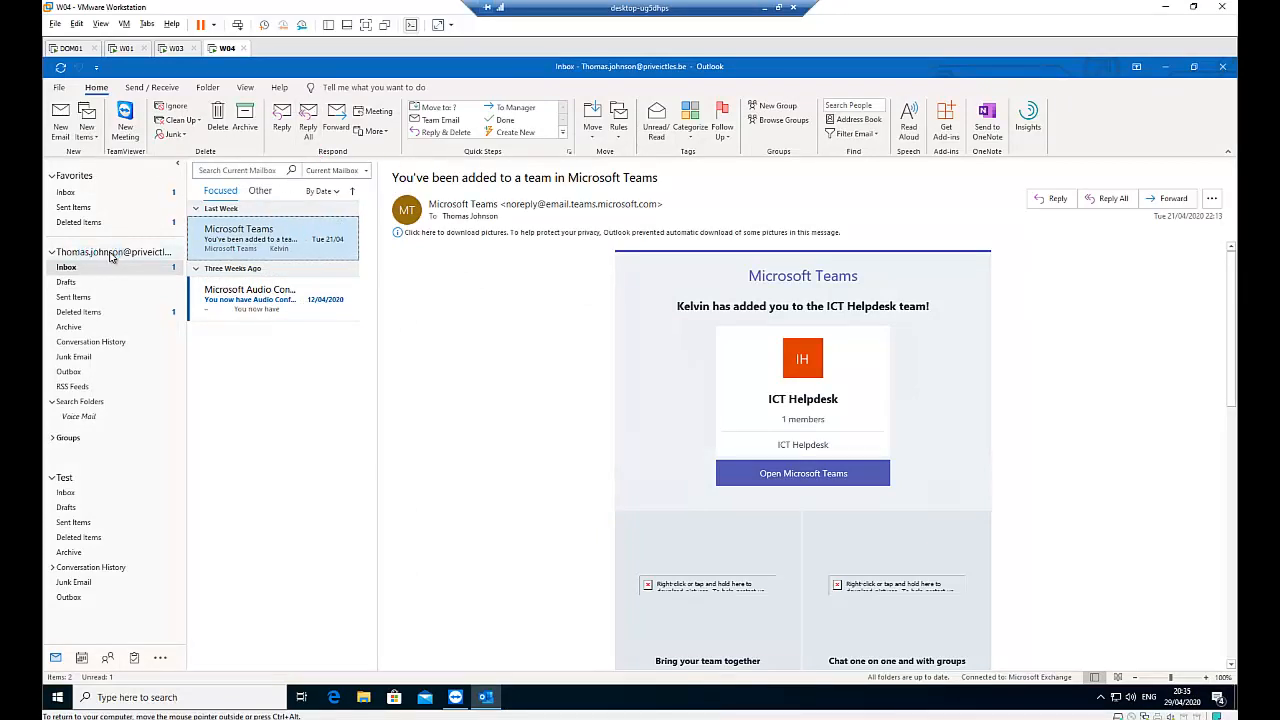
- View the member account's Inbox in desktop Outlook, then return to the Exchange groups page
left_click(83, 255)
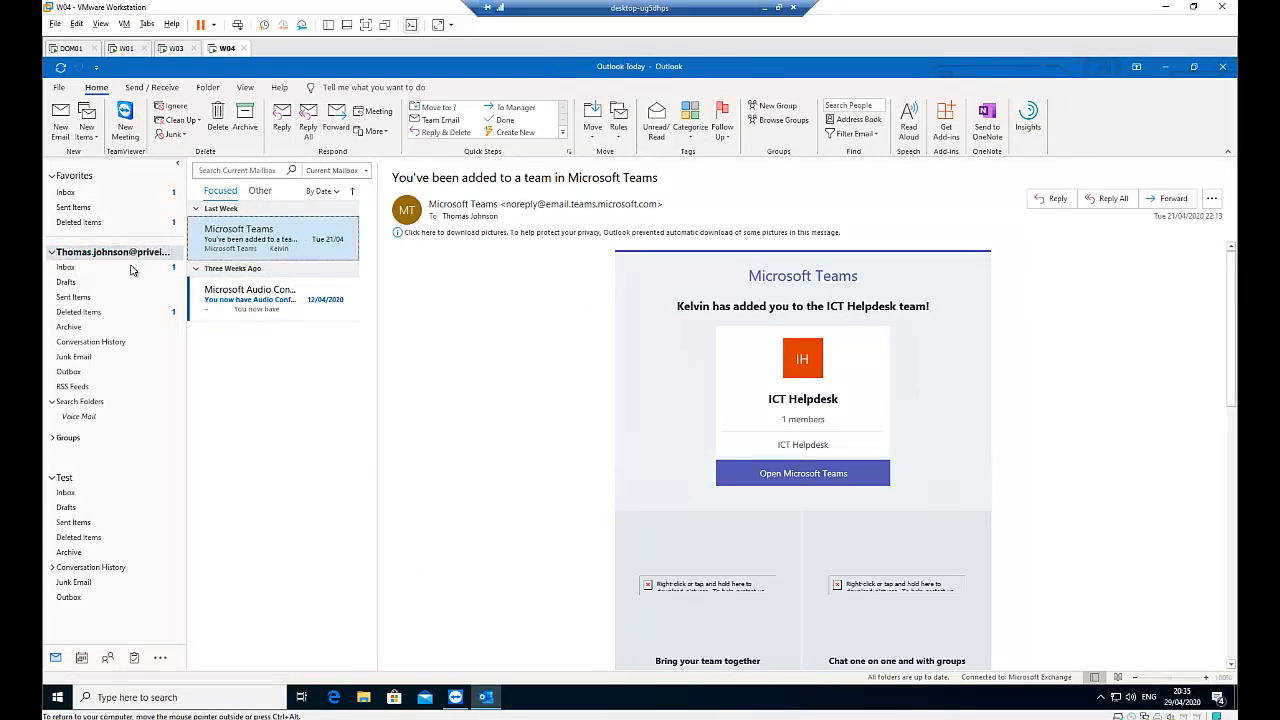
left_click(100, 266)
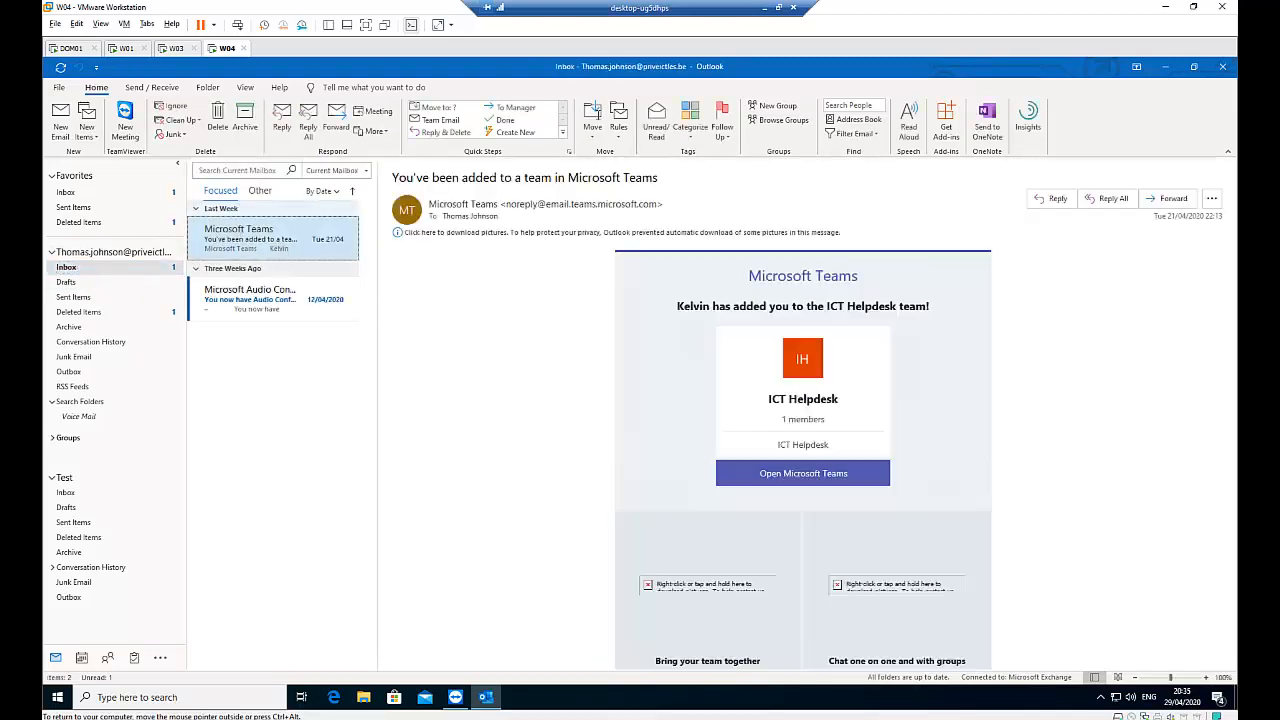
left_click(764, 10)
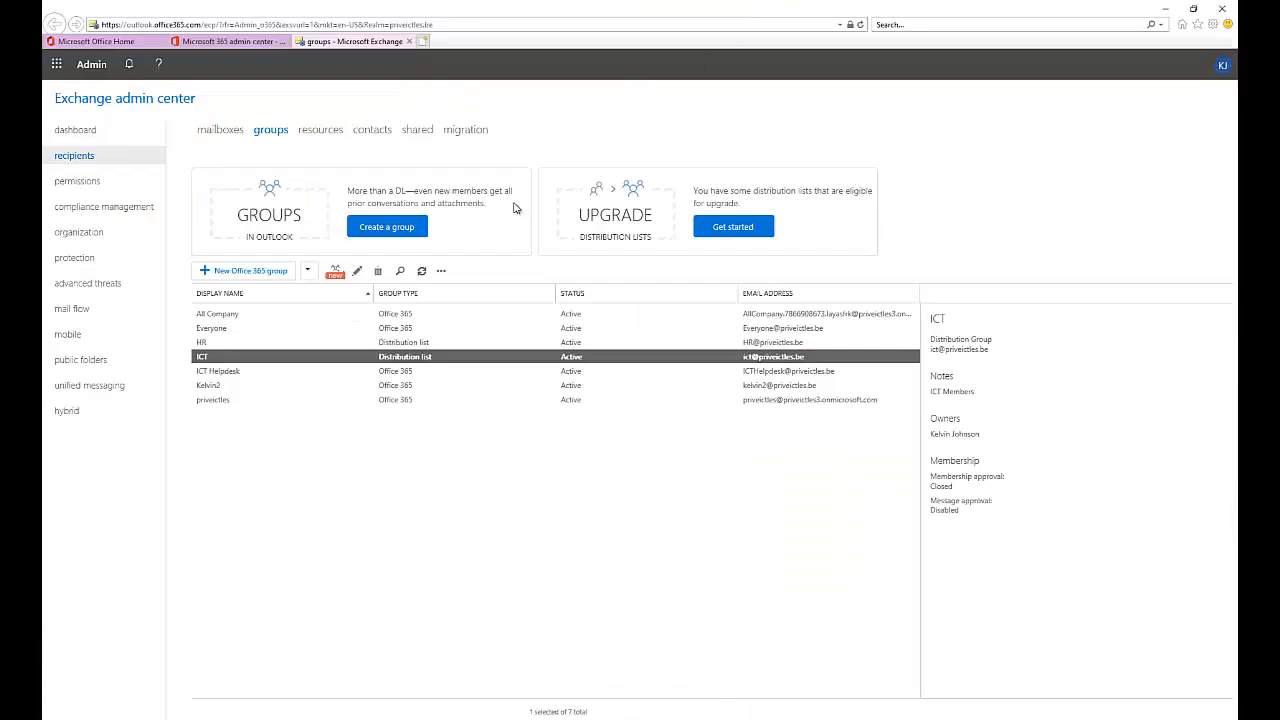
- Launch Outlook on the web from the Microsoft Office home page
left_click(100, 42)
left_click(375, 165)
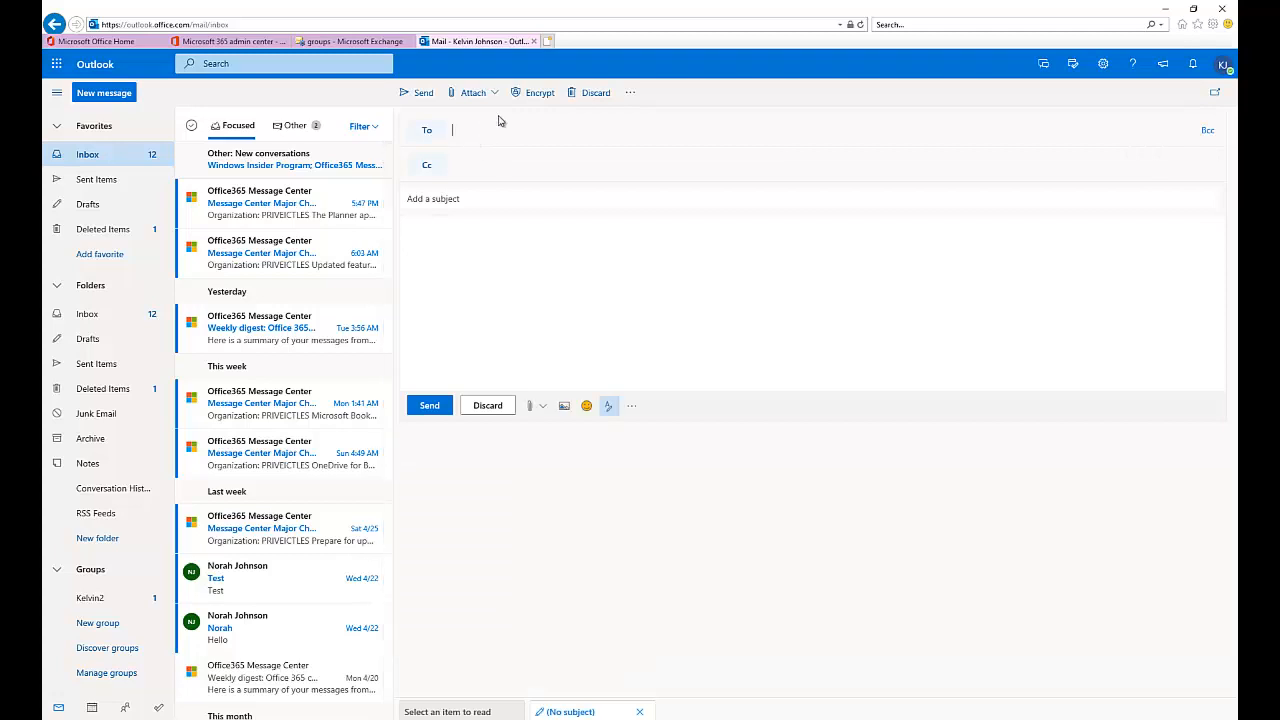
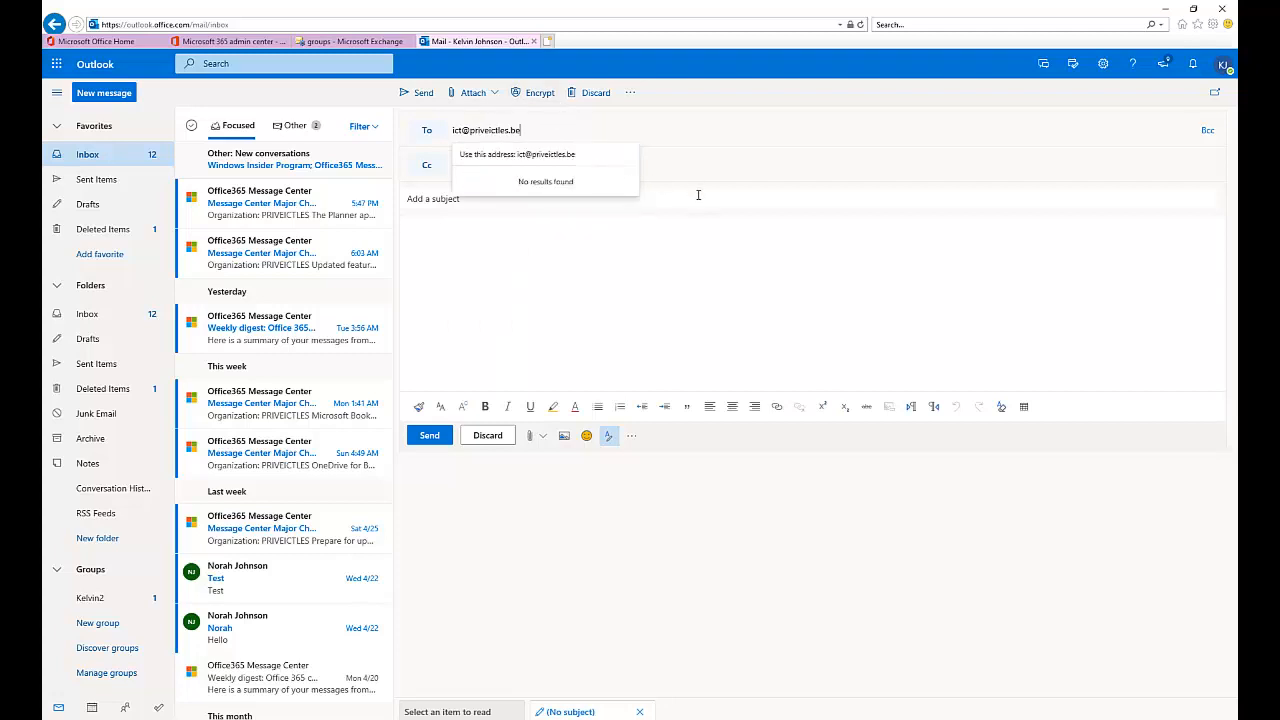
- Send a message with subject 'Test' to the ICT distribution list address, then switch to desktop Outlook
left_click(591, 200)
type("Test")
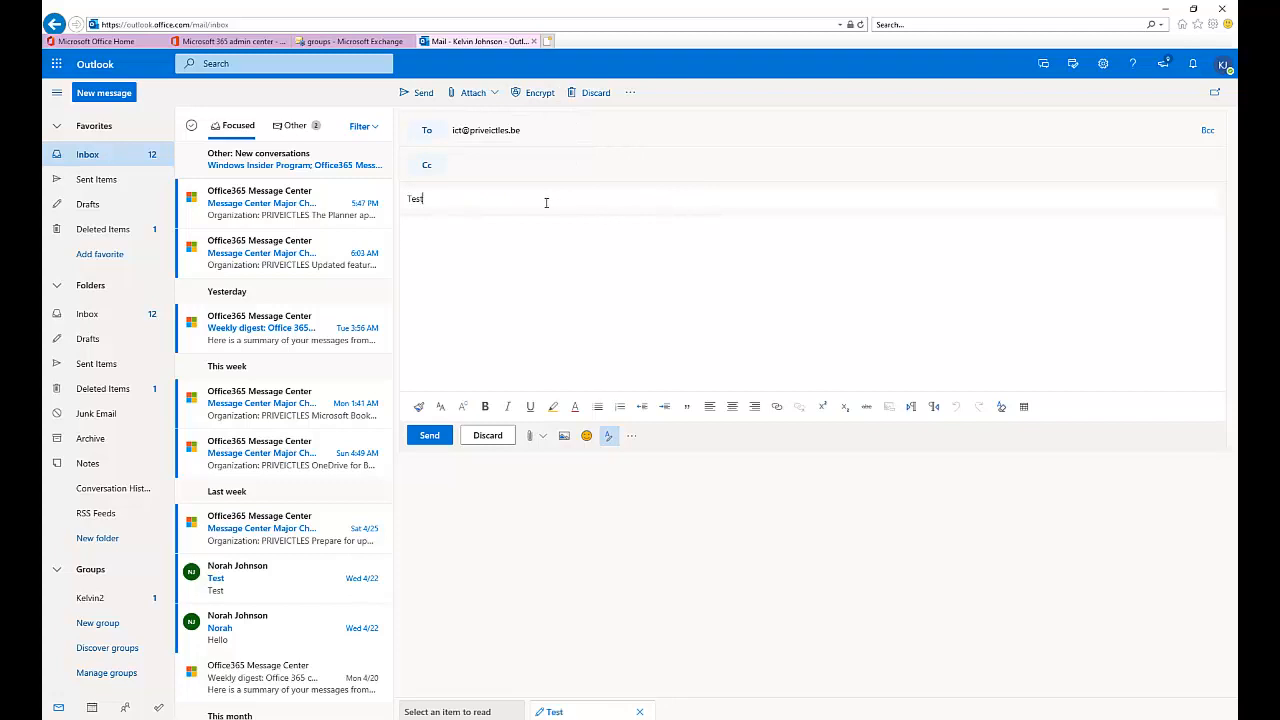
type("Test")
left_click(430, 437)
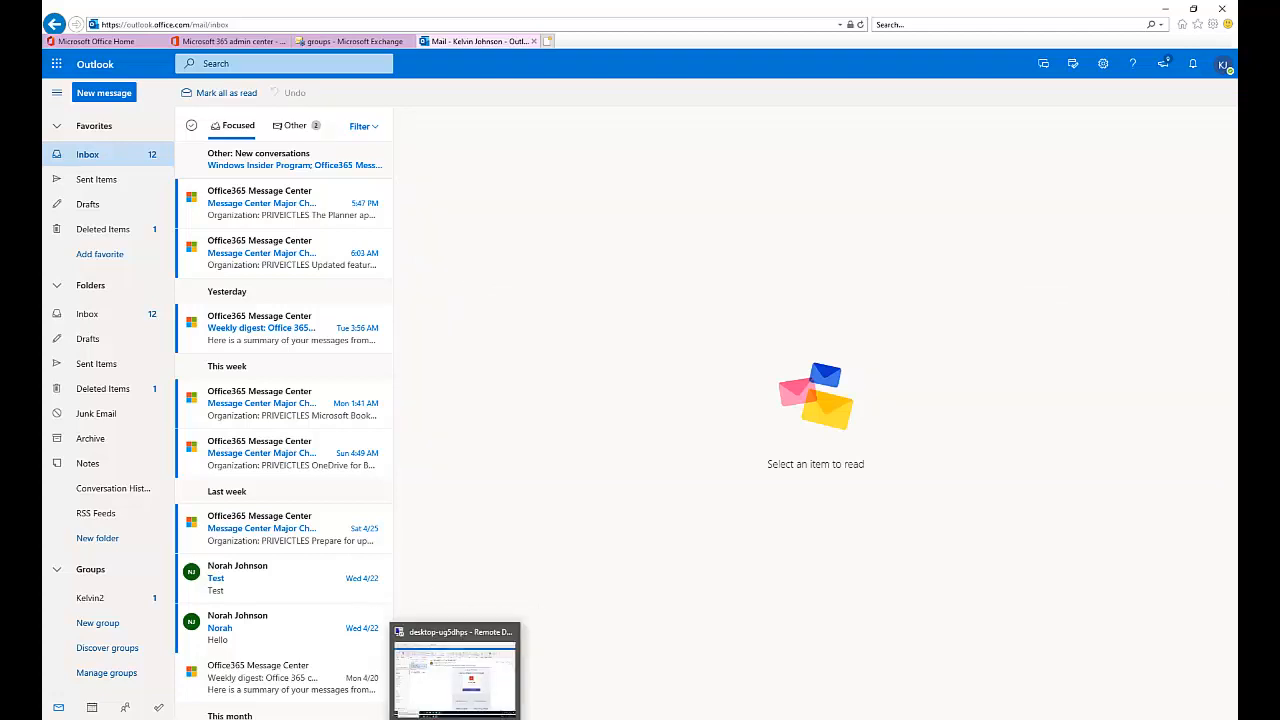
left_click(468, 665)
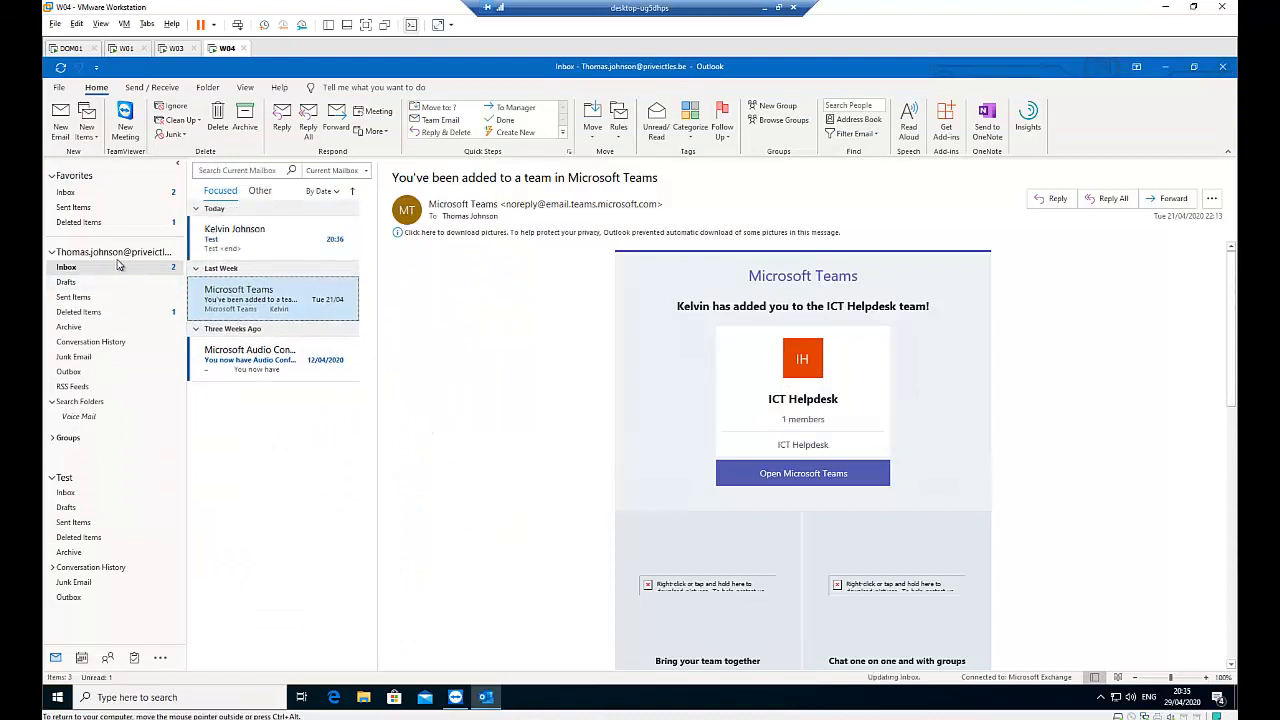
- Open the newly received 'Test' email at the top of the Inbox
left_click(240, 238)
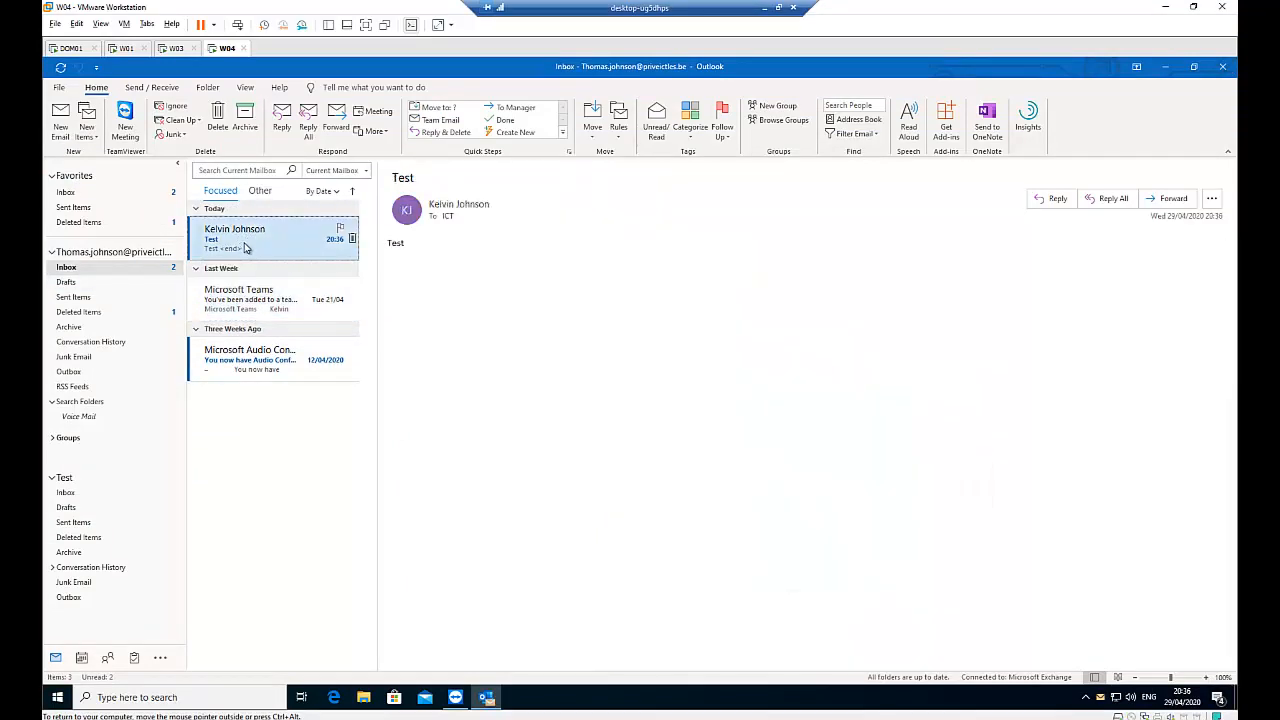